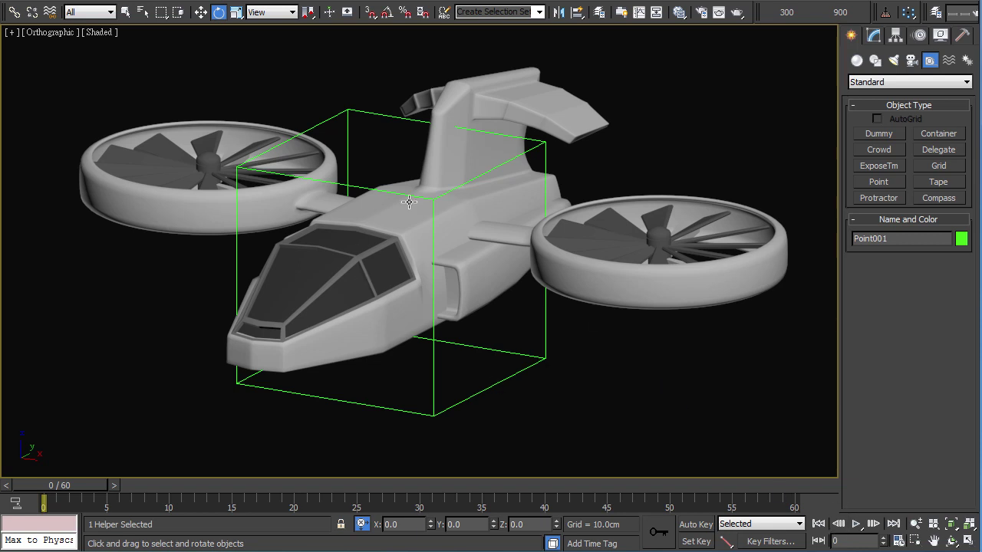
Step: Play the existing hover animation, stop it, and scrub forward to frame 46
{"action": "left_click", "coordinate": [857, 525]}
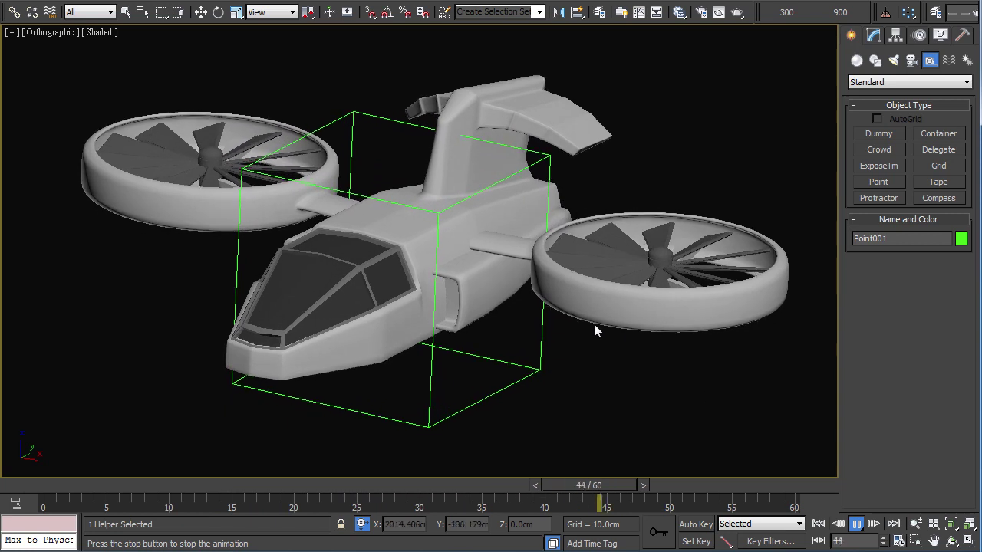
{"action": "left_click", "coordinate": [856, 524]}
{"action": "key", "text": "e"}
{"action": "mouse_move", "coordinate": [268, 487]}
{"action": "left_mouse_down"}
{"action": "mouse_move", "coordinate": [622, 481]}
{"action": "mouse_move", "coordinate": [47, 484]}
{"action": "left_mouse_up"}
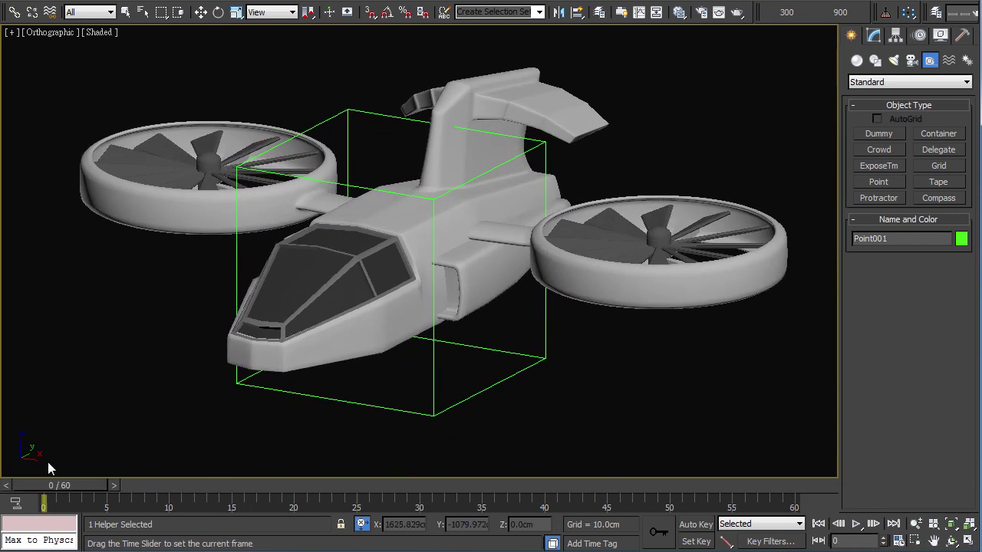
Step: Select Point002 at frame 0, test moving and tilting the aircraft with it, then scrub to frame 53
{"action": "left_click", "coordinate": [448, 409]}
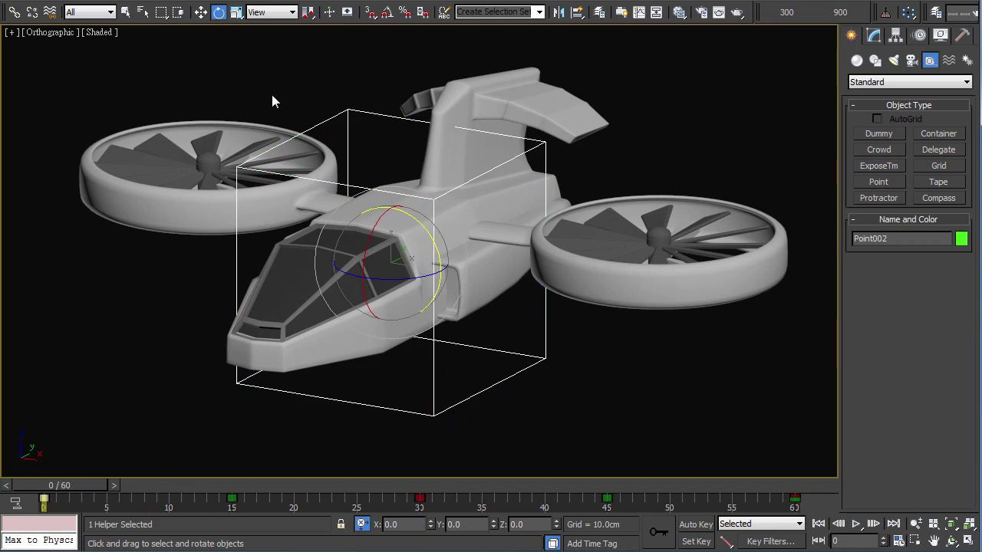
{"action": "left_click", "coordinate": [201, 12]}
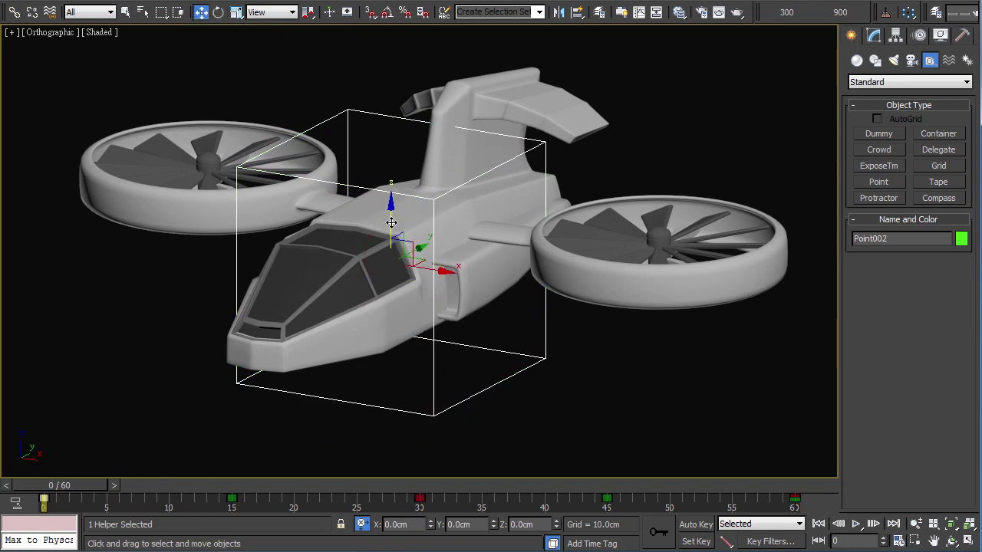
{"action": "left_click_drag", "start_coordinate": [389, 225], "coordinate": [456, 262]}
{"action": "left_click", "coordinate": [219, 12]}
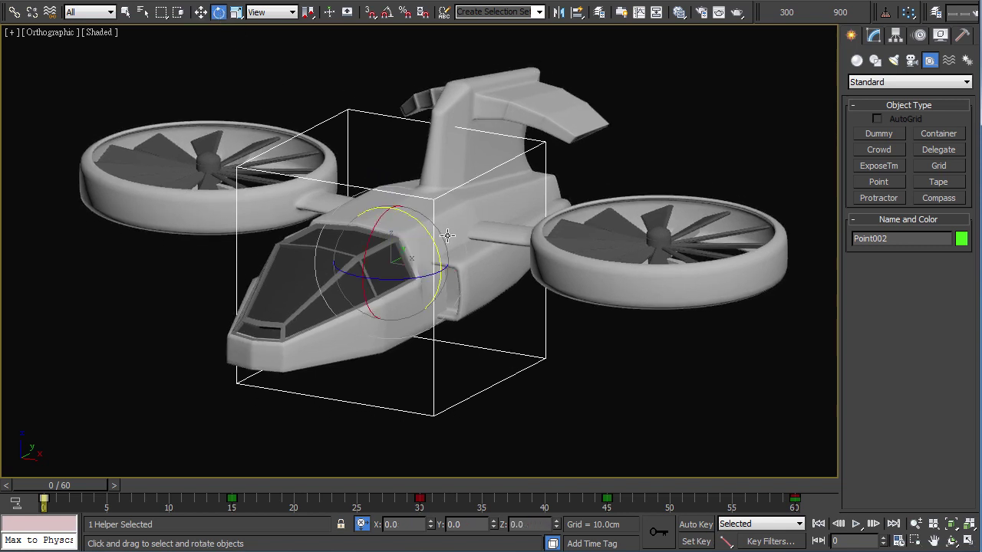
{"action": "left_click_drag", "start_coordinate": [431, 238], "coordinate": [535, 299]}
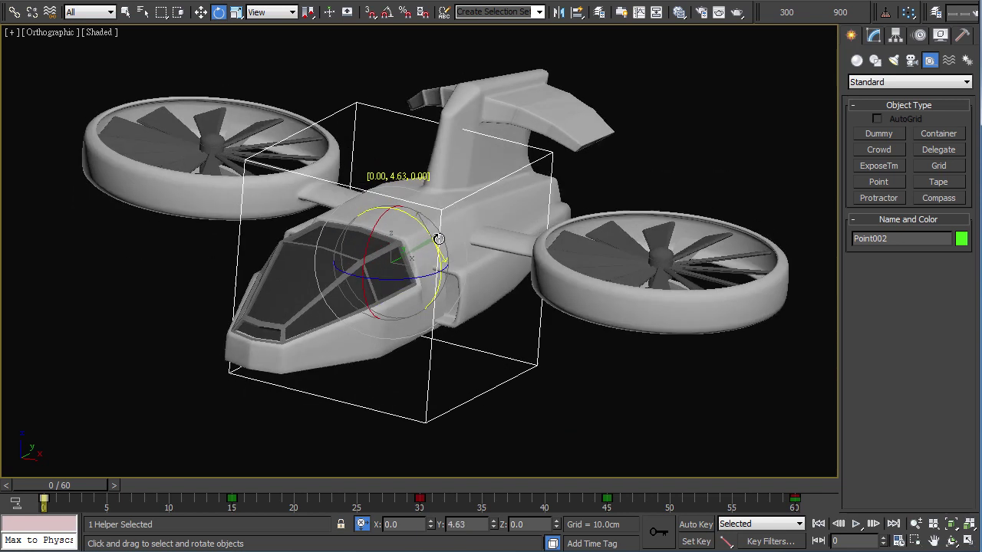
{"action": "mouse_move", "coordinate": [84, 491]}
{"action": "left_mouse_down"}
{"action": "mouse_move", "coordinate": [748, 484]}
{"action": "mouse_move", "coordinate": [110, 482]}
{"action": "mouse_move", "coordinate": [387, 487]}
{"action": "mouse_move", "coordinate": [398, 527]}
{"action": "mouse_move", "coordinate": [130, 526]}
{"action": "mouse_move", "coordinate": [499, 526]}
{"action": "mouse_move", "coordinate": [51, 522]}
{"action": "left_mouse_up"}
Step: Bring up the Graph Editors menu to look for the animation curve editors
{"action": "key", "text": "e"}
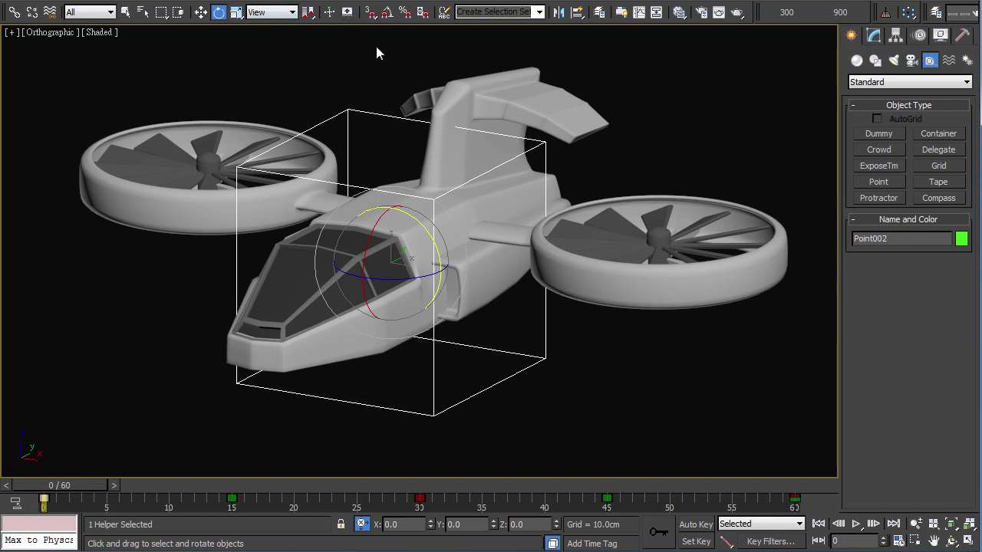
{"action": "left_click", "coordinate": [307, 1]}
{"action": "left_click", "coordinate": [369, 2]}
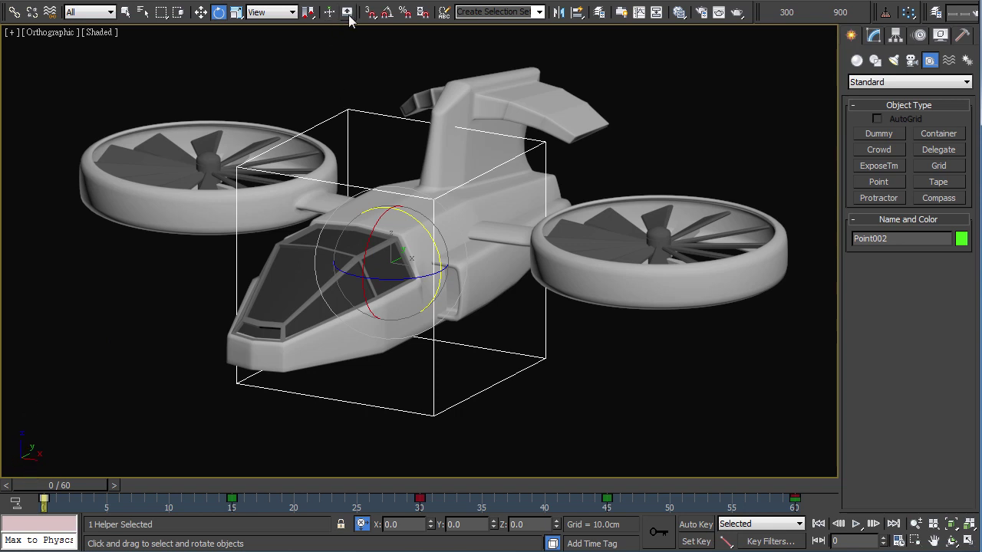
{"action": "left_click", "coordinate": [372, 1]}
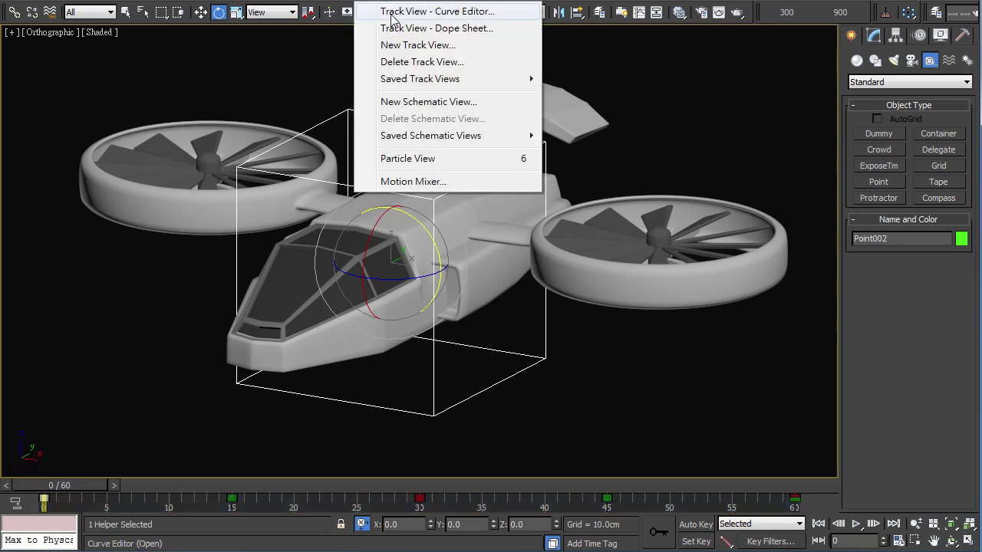
{"action": "left_click", "coordinate": [392, 17]}
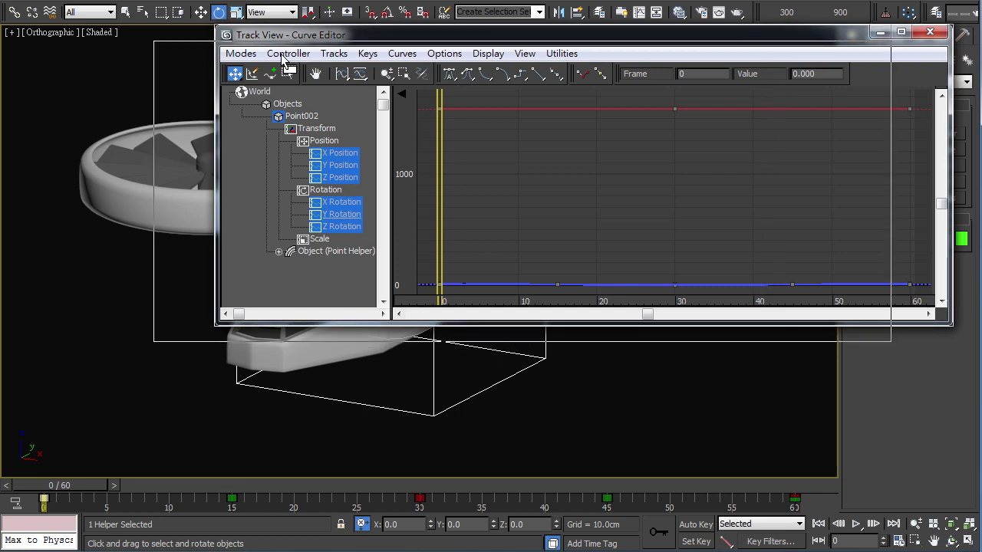
{"action": "left_click_drag", "start_coordinate": [284, 35], "coordinate": [85, 57]}
{"action": "left_click", "coordinate": [139, 201]}
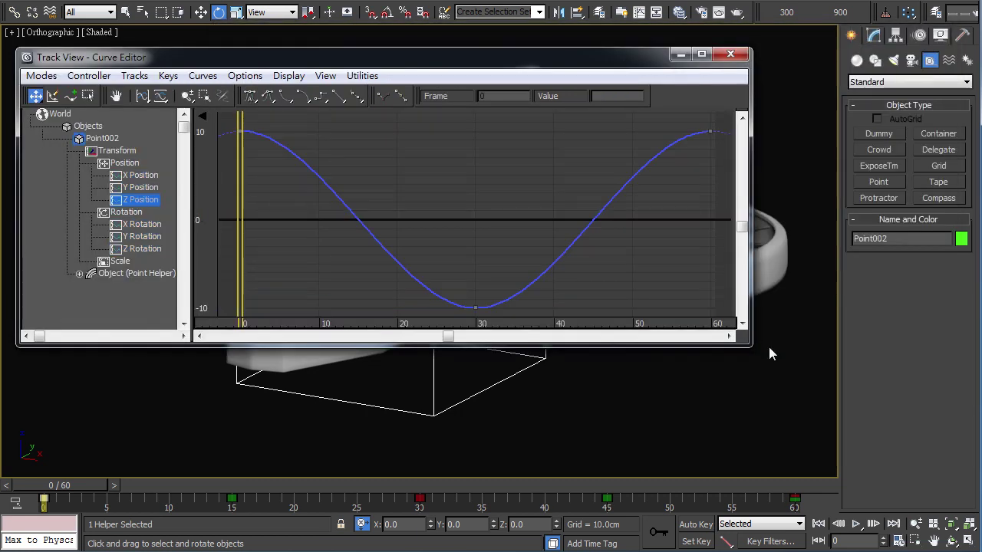
{"action": "left_click_drag", "start_coordinate": [743, 345], "coordinate": [936, 450]}
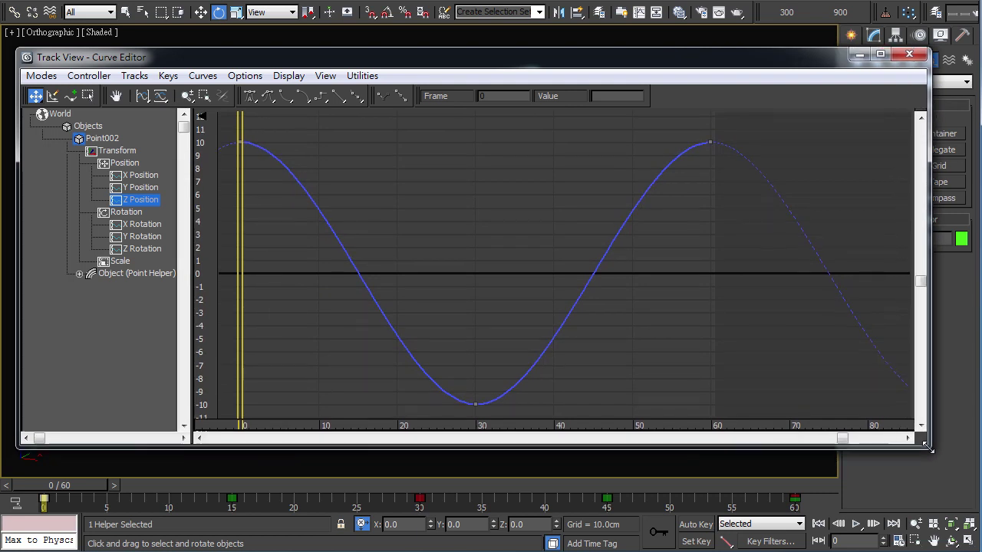
{"action": "left_click", "coordinate": [146, 99]}
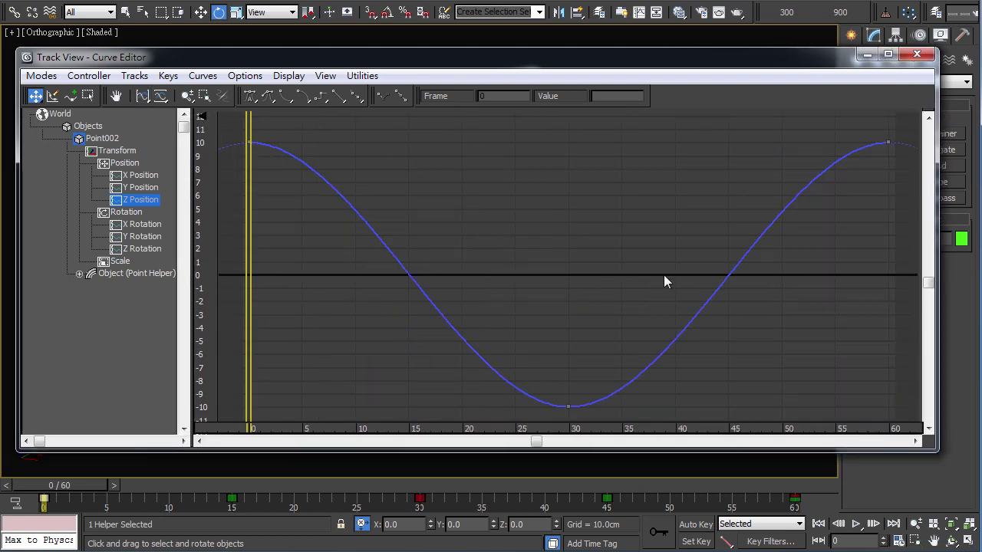
{"action": "scroll", "coordinate": [591, 286], "scroll_direction": "down", "scroll_amount": 2}
{"action": "scroll", "coordinate": [591, 286], "scroll_direction": "down", "scroll_amount": 2}
{"action": "scroll", "coordinate": [598, 291], "scroll_direction": "down", "scroll_amount": 2}
{"action": "mouse_move", "coordinate": [601, 296]}
{"action": "middle_mouse_down"}
{"action": "mouse_move", "coordinate": [463, 260]}
{"action": "mouse_move", "coordinate": [434, 267]}
{"action": "middle_mouse_up"}
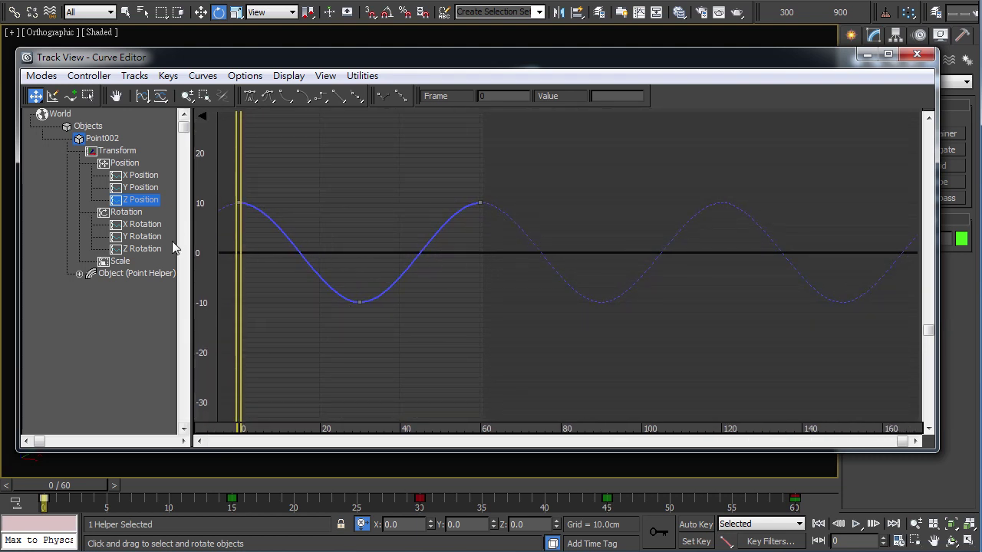
{"action": "left_click", "coordinate": [141, 238]}
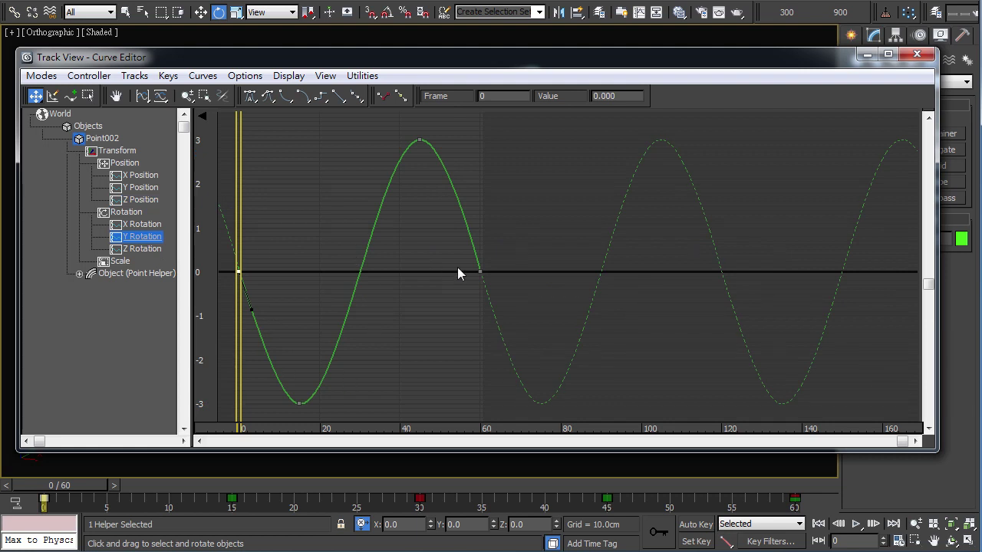
{"action": "scroll", "coordinate": [458, 267], "scroll_direction": "down", "scroll_amount": 1}
{"action": "scroll", "coordinate": [456, 280], "scroll_direction": "down", "scroll_amount": 2}
{"action": "scroll", "coordinate": [464, 270], "scroll_direction": "down", "scroll_amount": 2}
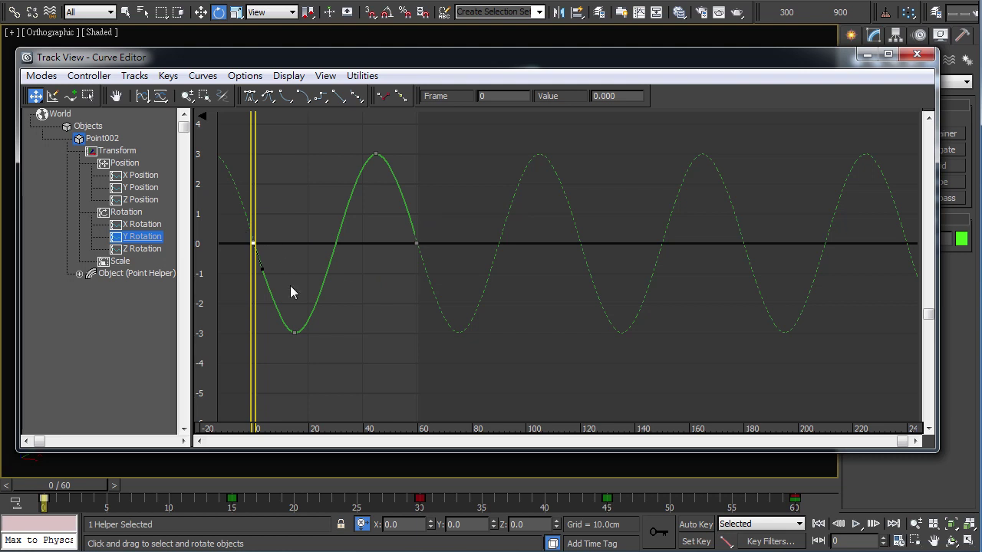
{"action": "left_click", "coordinate": [917, 54]}
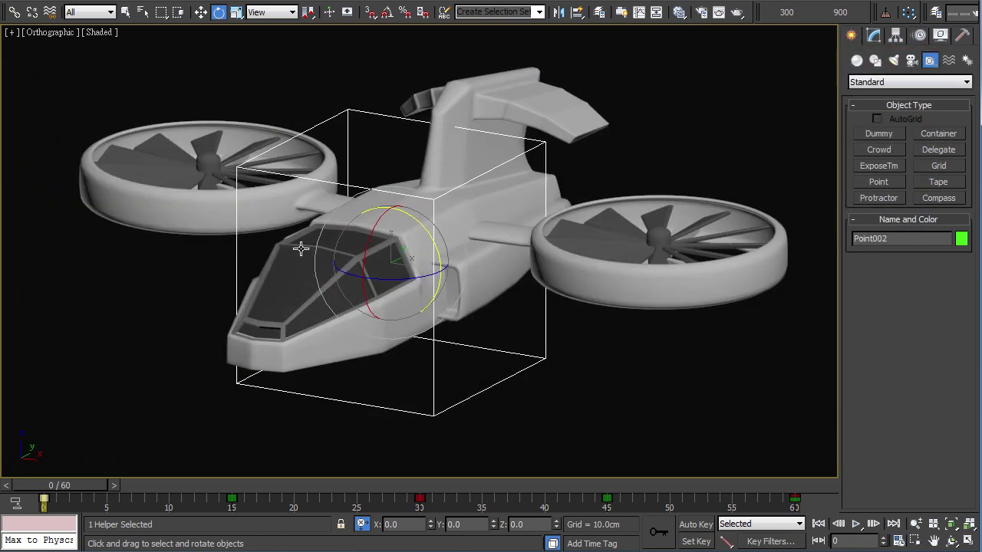
{"action": "scroll", "coordinate": [300, 247], "scroll_direction": "up", "scroll_amount": 3}
{"action": "mouse_move", "coordinate": [394, 265]}
{"action": "middle_mouse_down"}
{"action": "mouse_move", "coordinate": [602, 343]}
{"action": "mouse_move", "coordinate": [624, 335]}
{"action": "mouse_move", "coordinate": [565, 314]}
{"action": "mouse_move", "coordinate": [546, 321]}
{"action": "middle_mouse_up"}
{"action": "mouse_move", "coordinate": [91, 491]}
{"action": "left_mouse_down"}
{"action": "mouse_move", "coordinate": [745, 486]}
{"action": "mouse_move", "coordinate": [60, 481]}
{"action": "left_mouse_up"}
{"action": "key", "text": "e"}
{"action": "left_click", "coordinate": [411, 389]}
{"action": "left_click", "coordinate": [201, 12]}
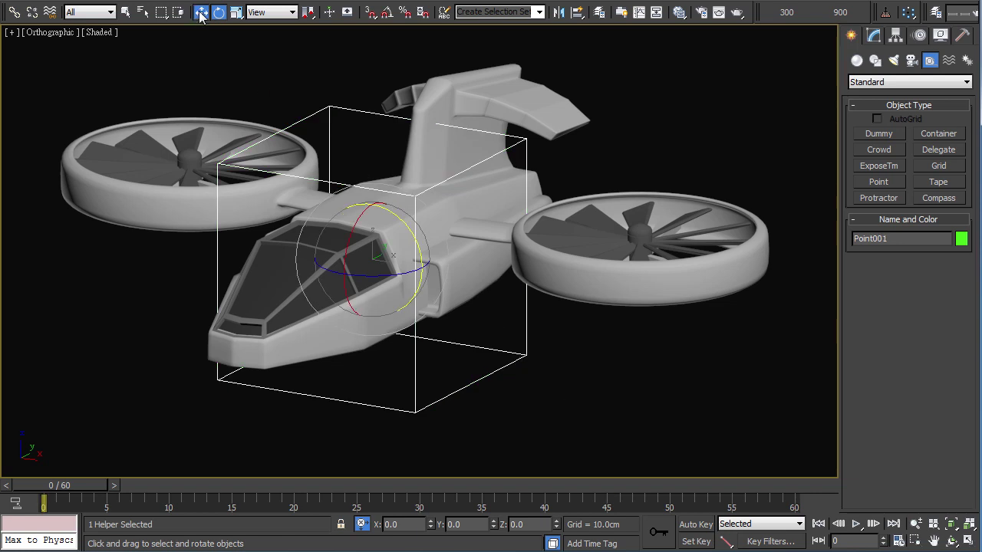
{"action": "mouse_move", "coordinate": [371, 216]}
{"action": "left_mouse_down"}
{"action": "mouse_move", "coordinate": [377, 237]}
{"action": "mouse_move", "coordinate": [379, 197]}
{"action": "mouse_move", "coordinate": [395, 250]}
{"action": "left_mouse_up"}
{"action": "key", "text": "ctrl+z"}
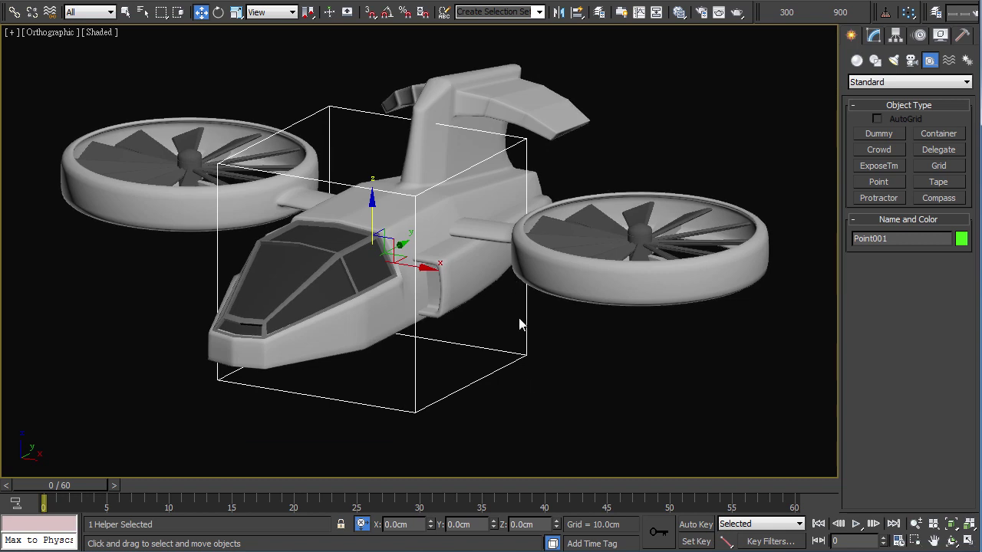
{"action": "key", "text": "ctrl+z"}
{"action": "key", "text": "ctrl+z"}
{"action": "key", "text": "ctrl+z"}
{"action": "scroll", "coordinate": [474, 318], "scroll_direction": "down", "scroll_amount": 2}
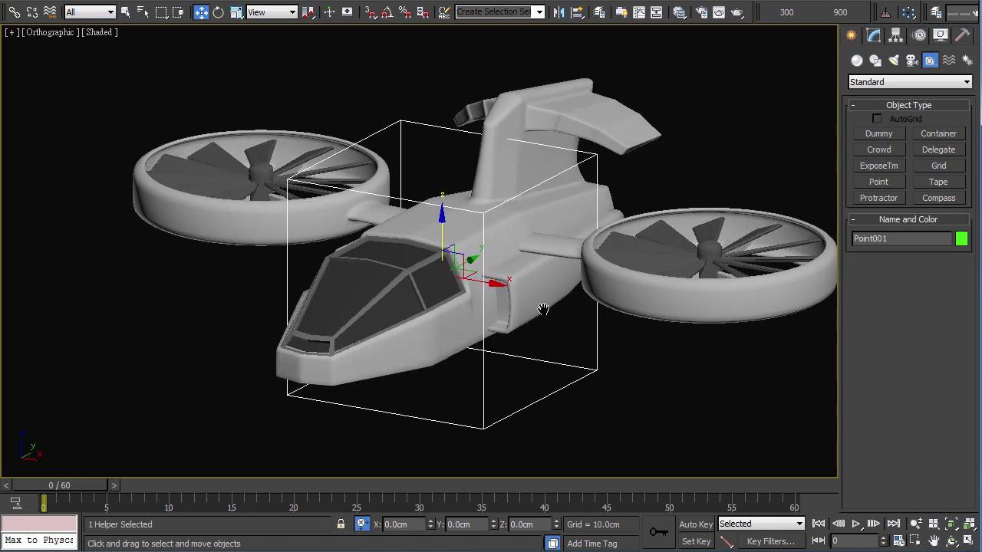
{"action": "scroll", "coordinate": [474, 317], "scroll_direction": "up", "scroll_amount": 3}
{"action": "scroll", "coordinate": [628, 311], "scroll_direction": "down", "scroll_amount": 5}
{"action": "middle_click_drag", "start_coordinate": [627, 310], "coordinate": [392, 284]}
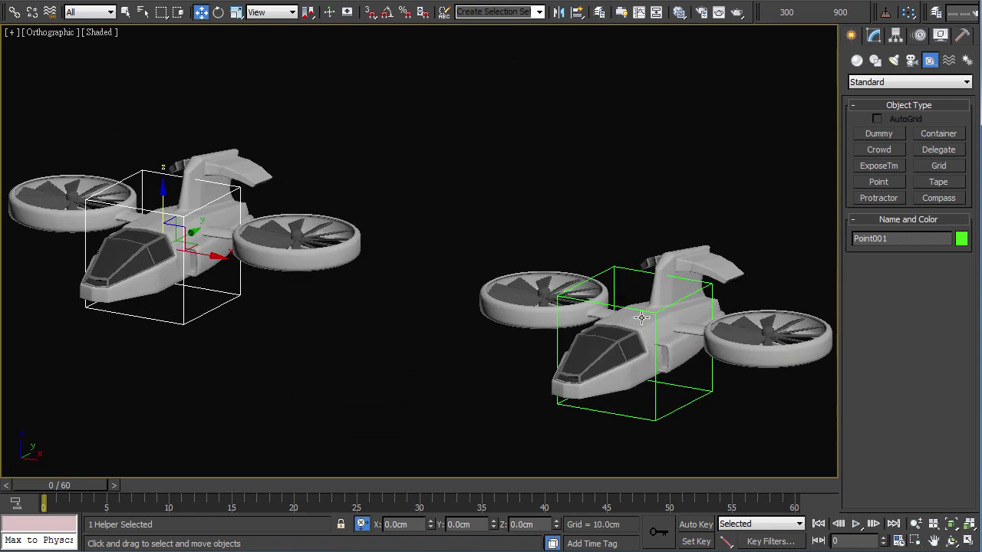
{"action": "scroll", "coordinate": [623, 299], "scroll_direction": "up", "scroll_amount": 2}
{"action": "left_click", "coordinate": [624, 299]}
{"action": "scroll", "coordinate": [623, 299], "scroll_direction": "up", "scroll_amount": 2}
{"action": "middle_click_drag", "start_coordinate": [624, 299], "coordinate": [531, 276]}
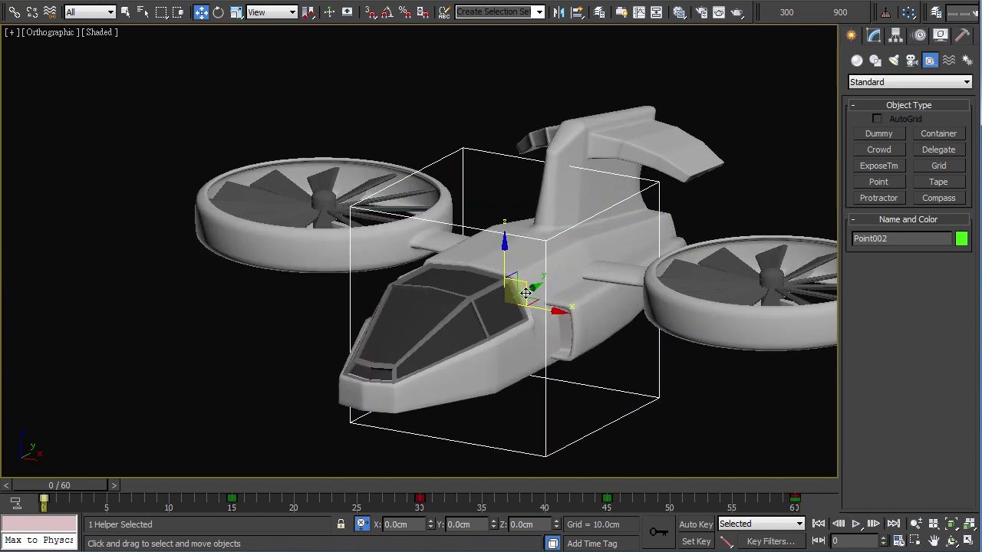
{"action": "scroll", "coordinate": [531, 276], "scroll_direction": "down", "scroll_amount": 2}
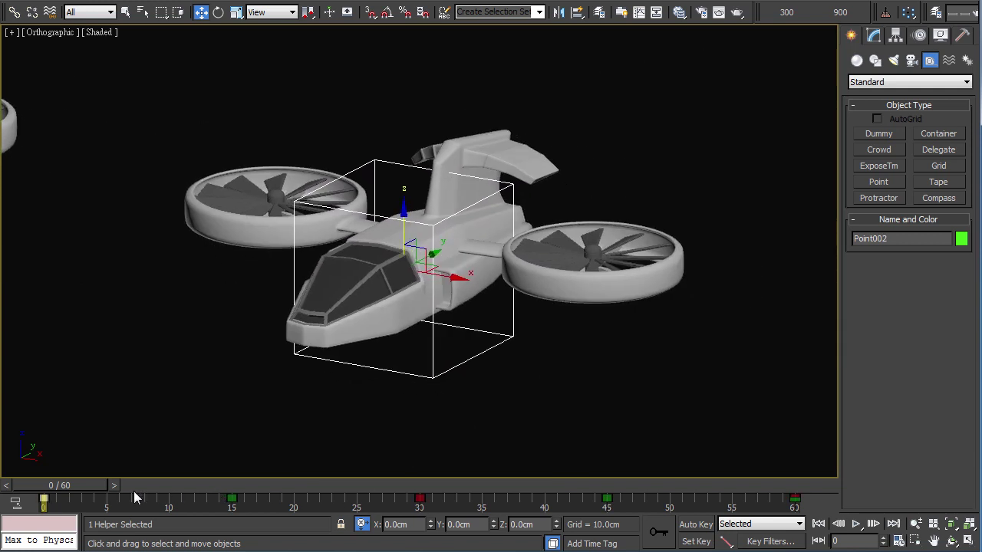
{"action": "left_click_drag", "start_coordinate": [62, 486], "coordinate": [53, 485]}
{"action": "left_click", "coordinate": [315, 0]}
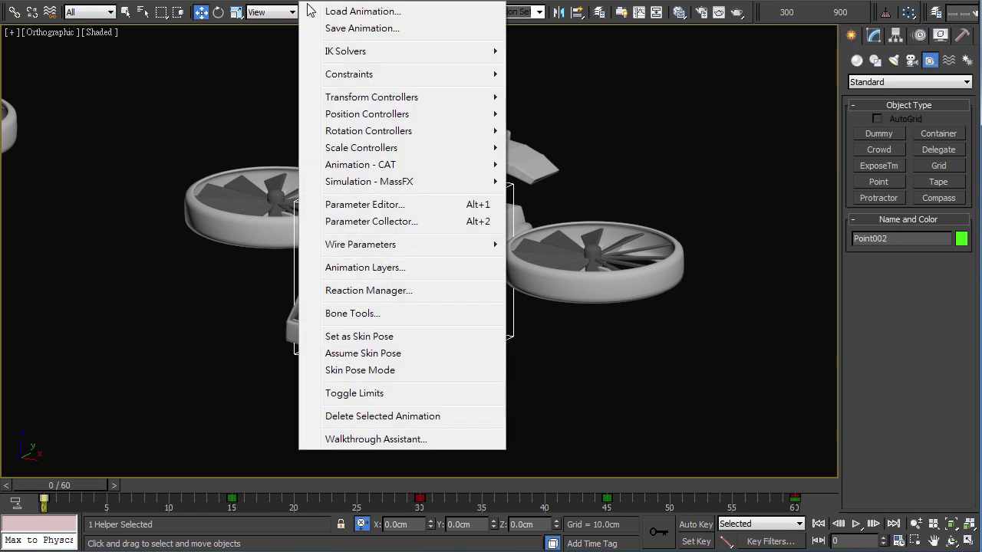
{"action": "mouse_move", "coordinate": [297, 74]}
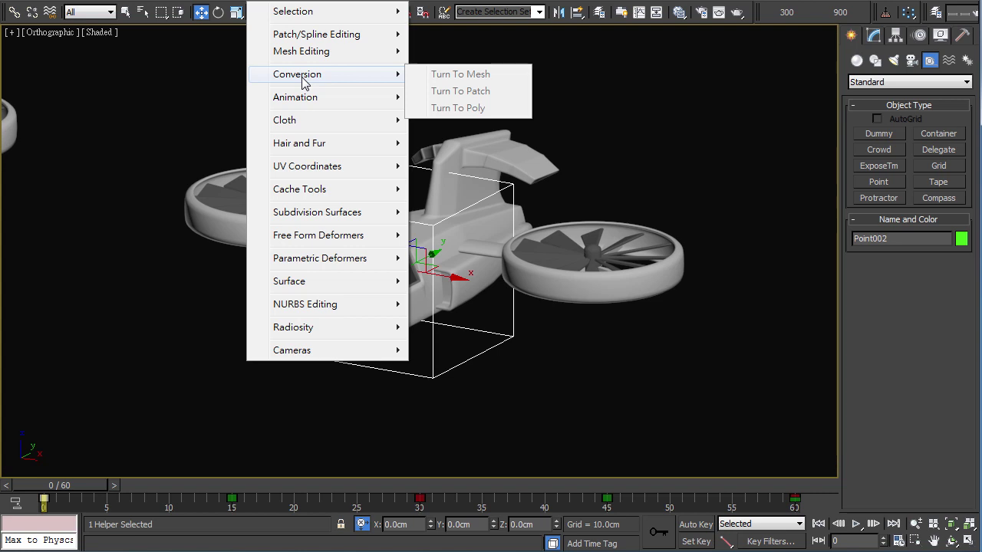
{"action": "left_click", "coordinate": [495, 374]}
{"action": "left_click", "coordinate": [433, 233]}
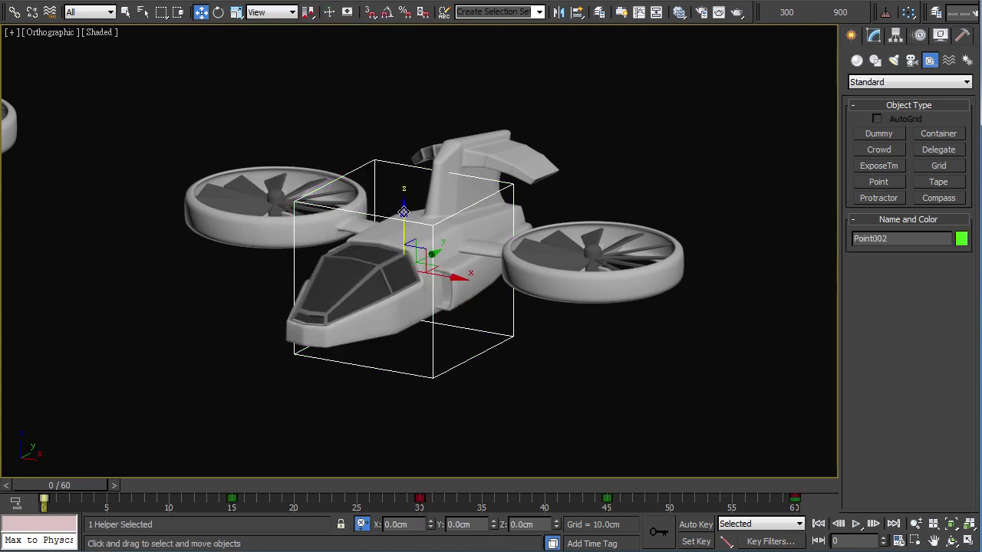
{"action": "left_click_drag", "start_coordinate": [404, 212], "coordinate": [416, 296]}
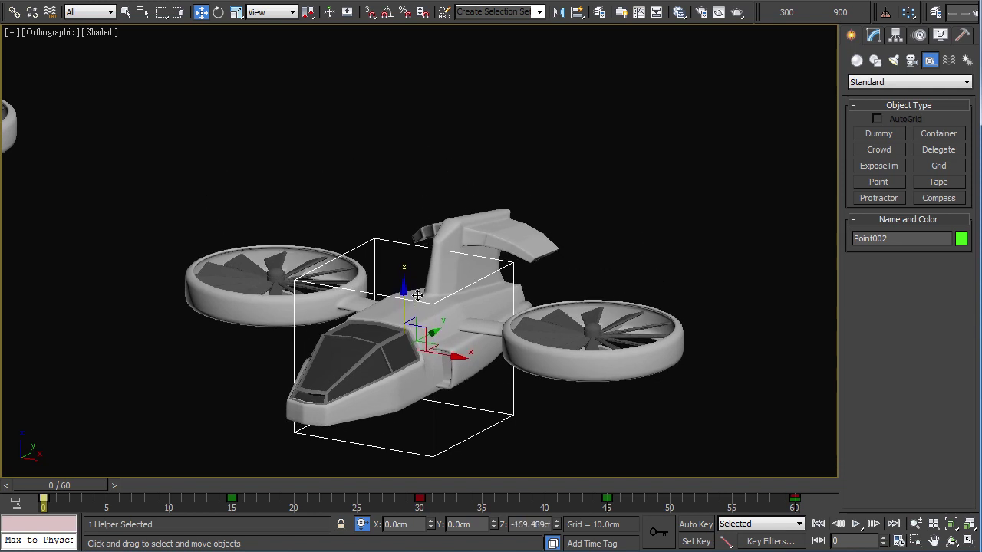
{"action": "mouse_move", "coordinate": [417, 296]}
{"action": "left_mouse_down"}
{"action": "mouse_move", "coordinate": [421, 307]}
{"action": "mouse_move", "coordinate": [474, 220]}
{"action": "left_mouse_up"}
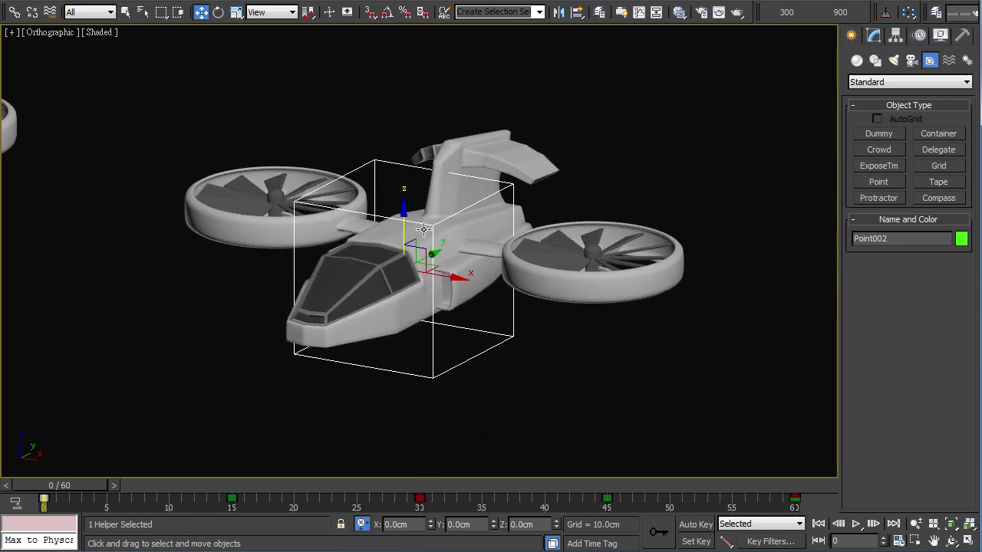
{"action": "left_click", "coordinate": [332, 2]}
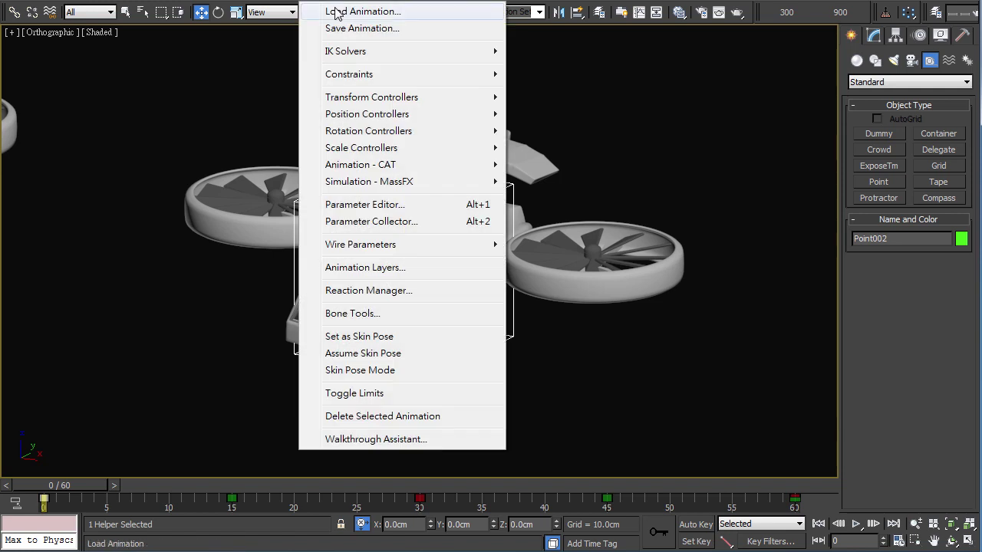
{"action": "left_click", "coordinate": [384, 13]}
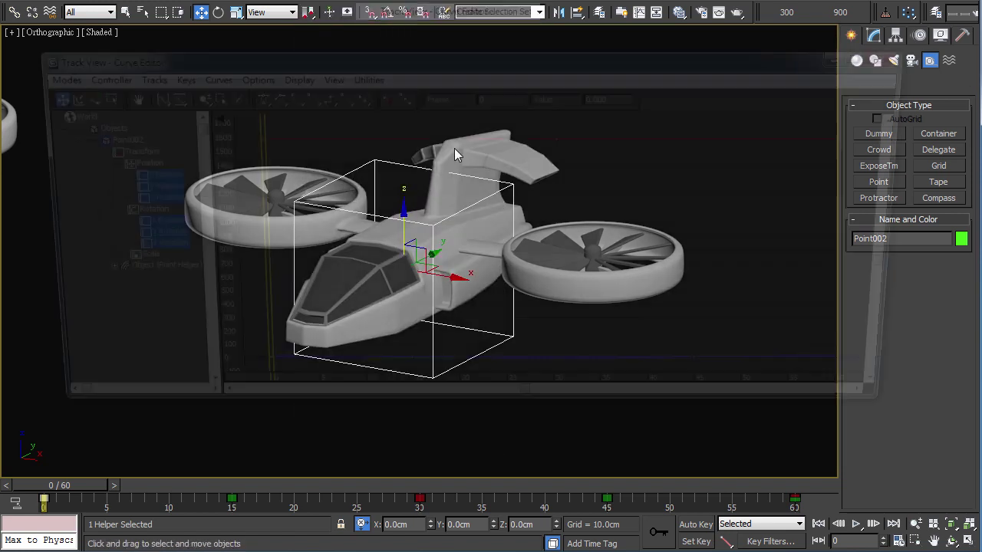
{"action": "left_click", "coordinate": [140, 187]}
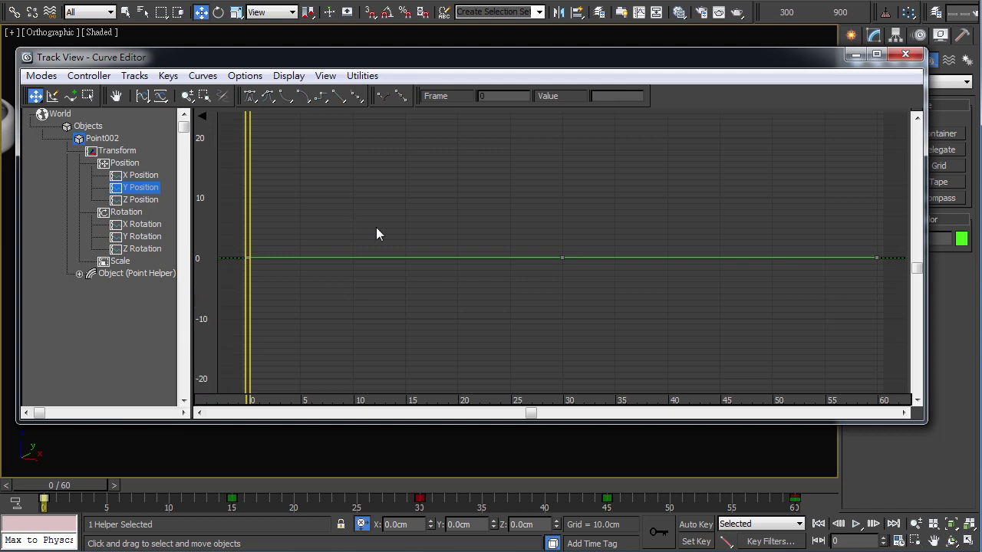
{"action": "left_click", "coordinate": [146, 200]}
{"action": "left_click", "coordinate": [248, 139]}
{"action": "left_click", "coordinate": [627, 96]}
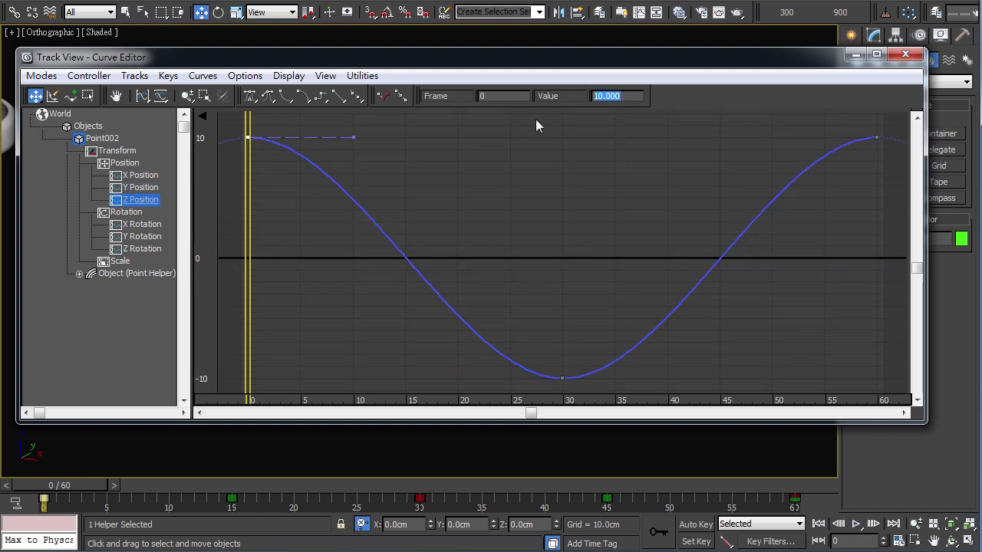
{"action": "left_click", "coordinate": [563, 380]}
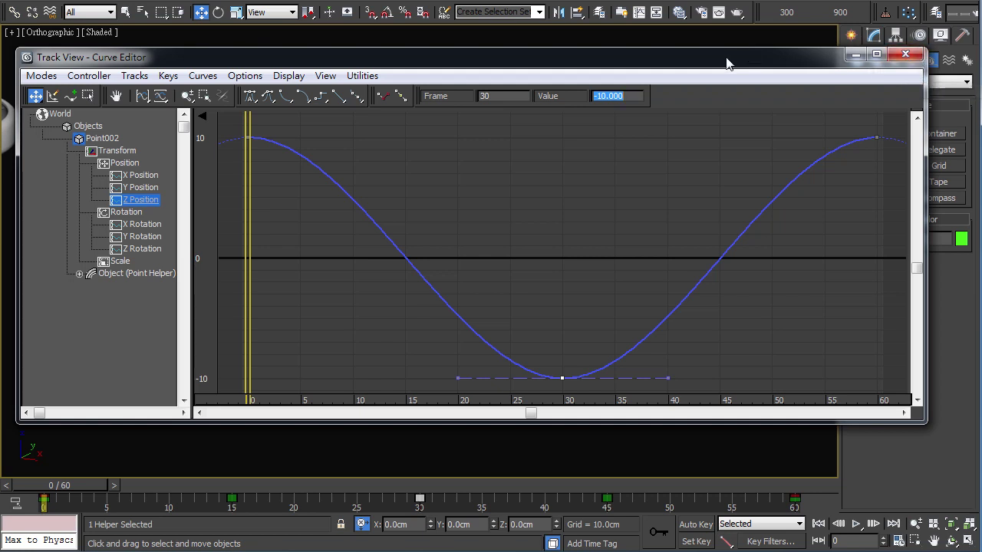
{"action": "left_click", "coordinate": [143, 236]}
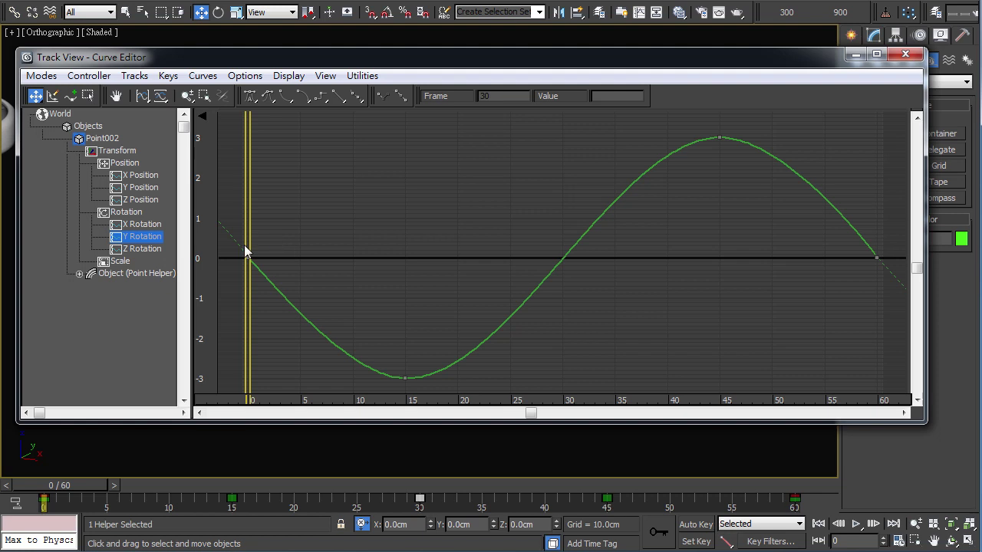
{"action": "left_click_drag", "start_coordinate": [277, 282], "coordinate": [277, 282]}
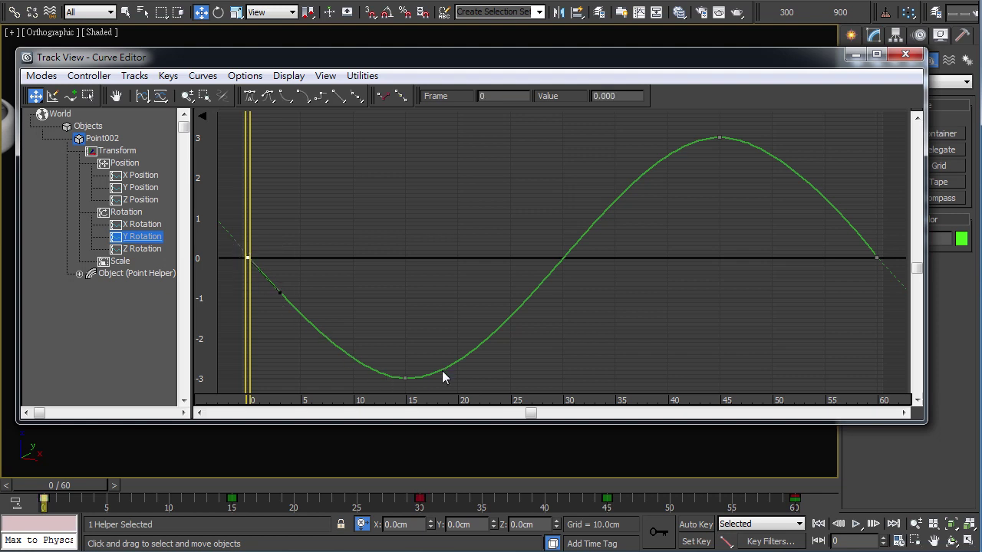
{"action": "left_click", "coordinate": [144, 202], "text": "ctrl"}
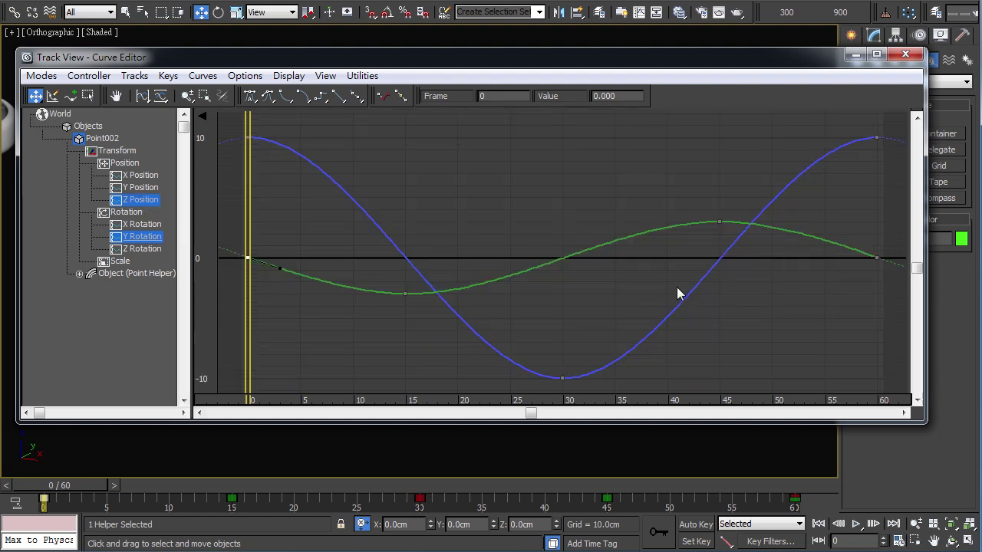
{"action": "middle_click_drag", "start_coordinate": [488, 300], "coordinate": [375, 302]}
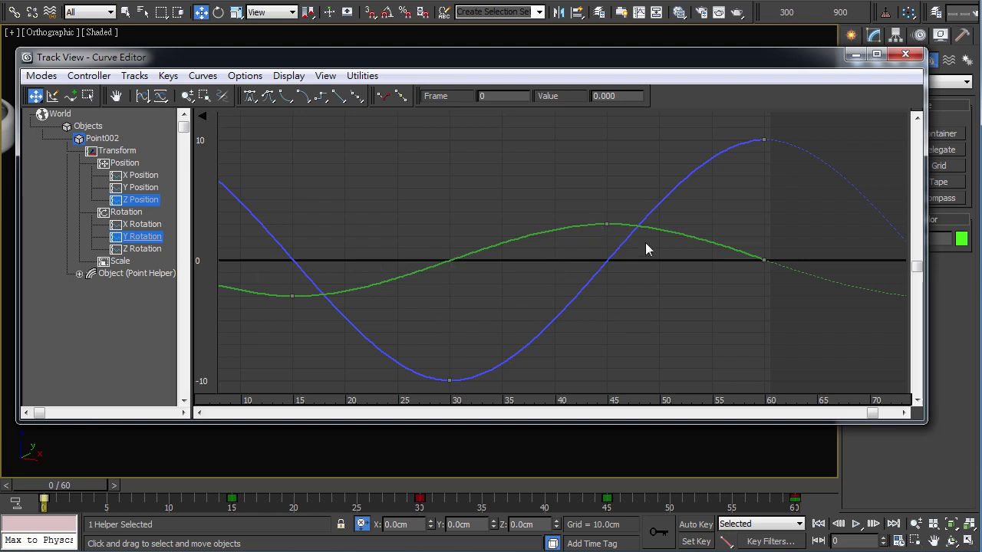
{"action": "left_click", "coordinate": [905, 53]}
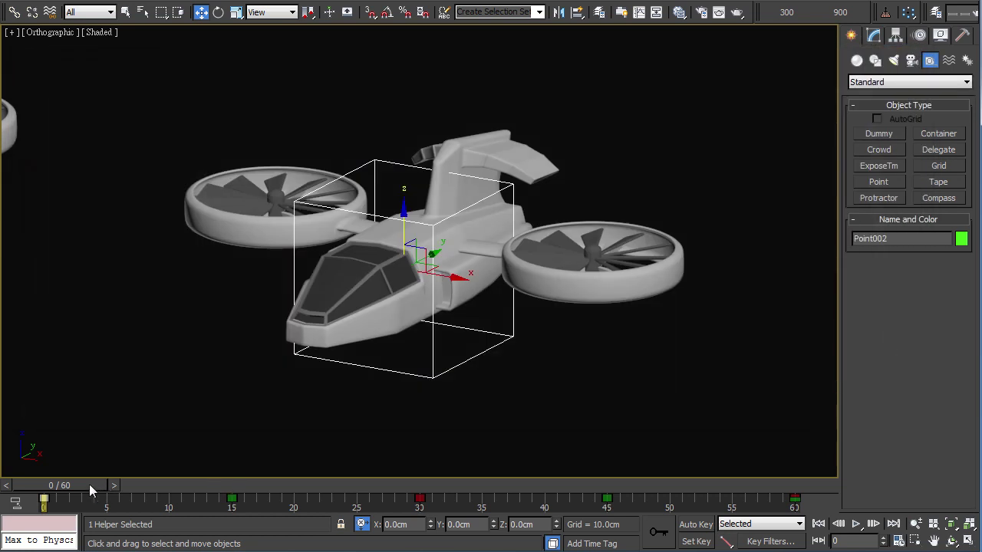
Step: Scrub the hover animation through frame 42, zoom in on the aircraft, and select Point001
{"action": "left_click_drag", "start_coordinate": [89, 484], "coordinate": [399, 498]}
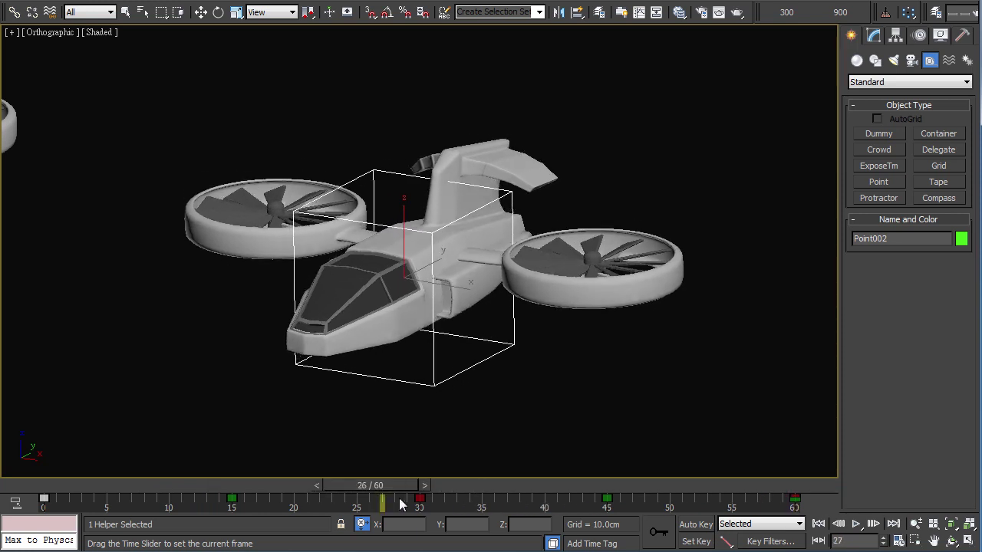
{"action": "left_click_drag", "start_coordinate": [399, 498], "coordinate": [569, 503]}
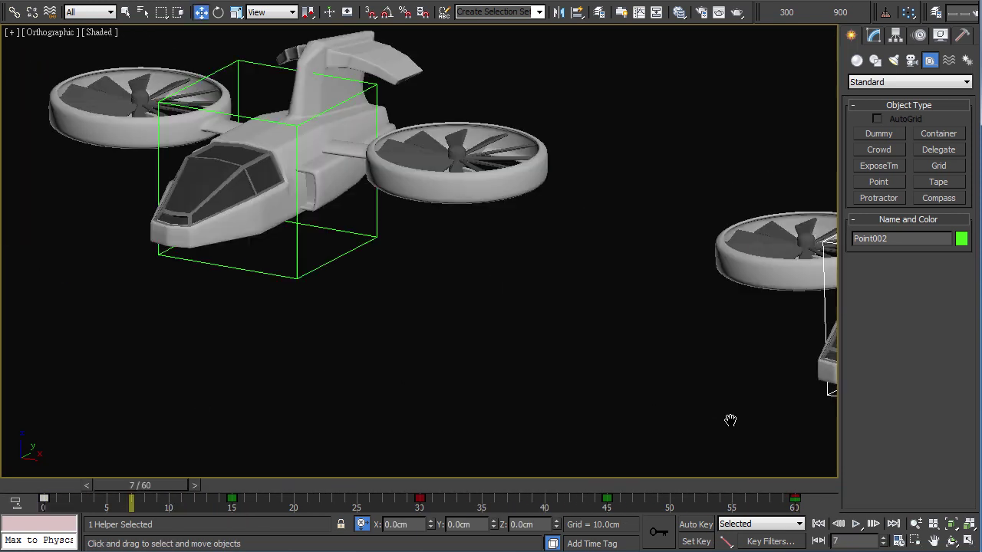
{"action": "scroll", "coordinate": [404, 381], "scroll_direction": "up", "scroll_amount": 2}
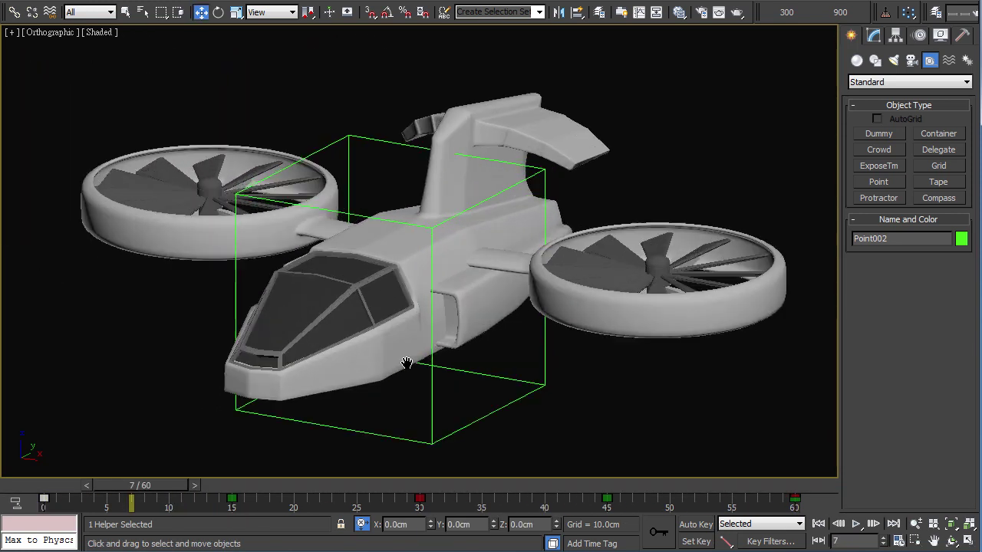
{"action": "scroll", "coordinate": [404, 381], "scroll_direction": "up", "scroll_amount": 1}
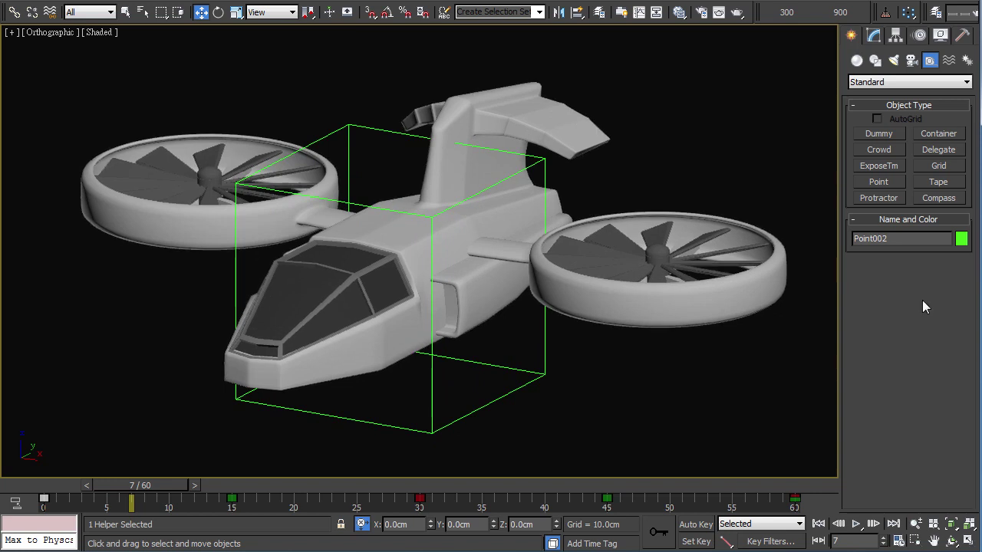
{"action": "left_click", "coordinate": [498, 397]}
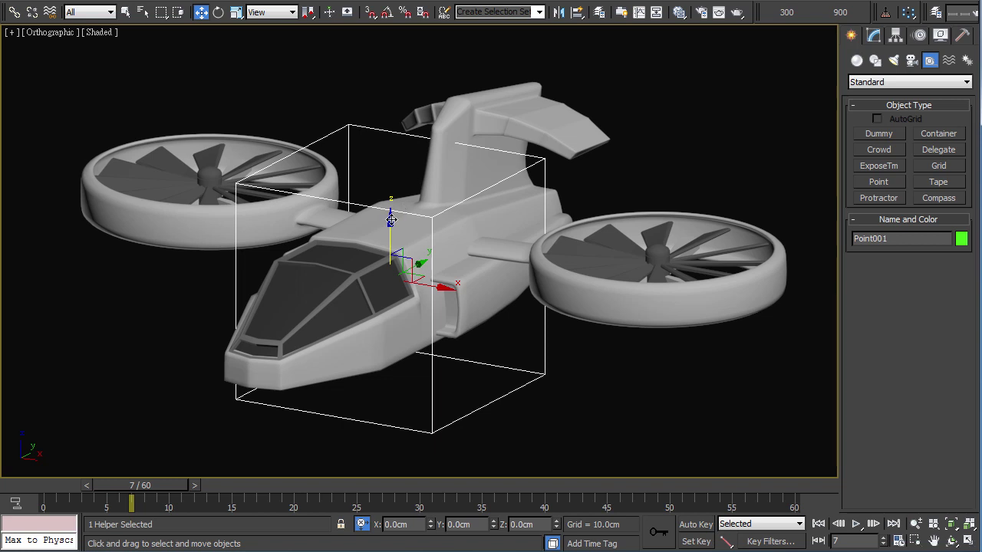
{"action": "left_click_drag", "start_coordinate": [391, 240], "coordinate": [387, 297]}
Step: Show Point001's Z Position curve in Track View - Curve Editor, with the timeline at frame 0 and Move active
{"action": "left_click", "coordinate": [387, 2]}
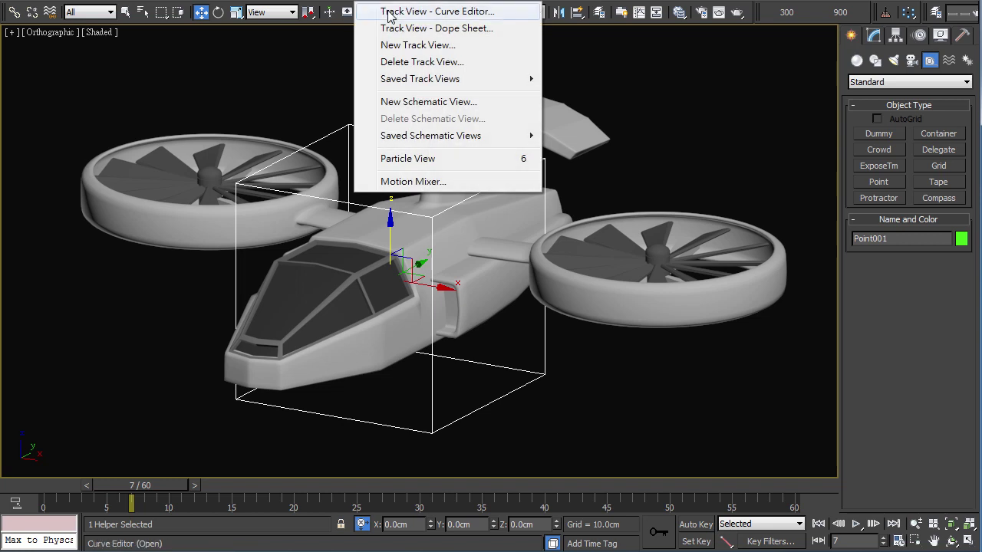
{"action": "left_click", "coordinate": [390, 11]}
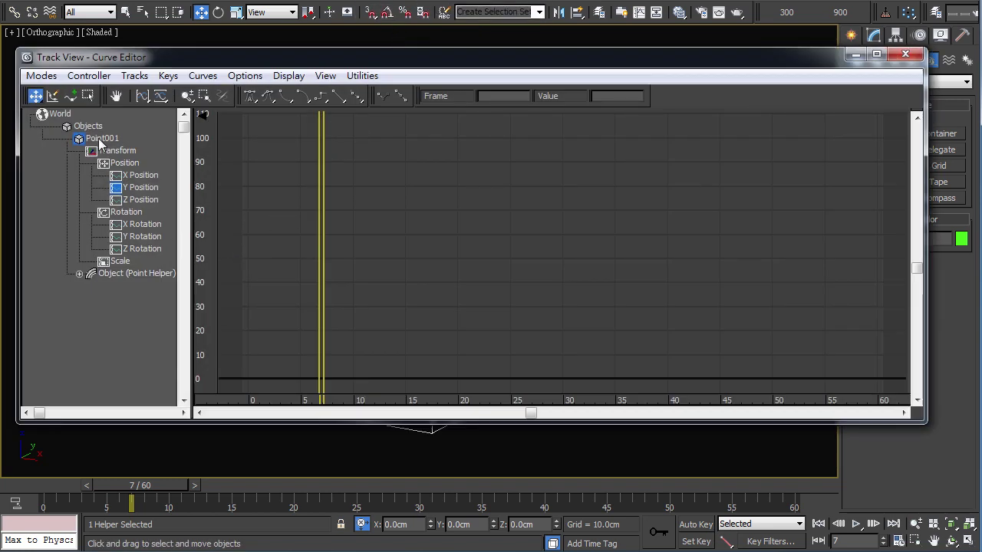
{"action": "left_click", "coordinate": [135, 201], "text": "ctrl"}
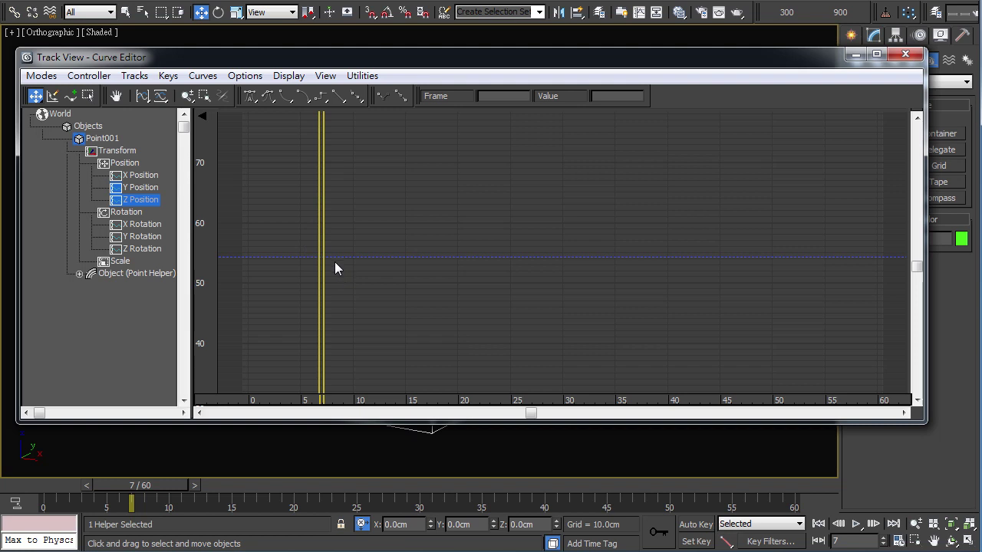
{"action": "left_click_drag", "start_coordinate": [165, 494], "coordinate": [46, 485]}
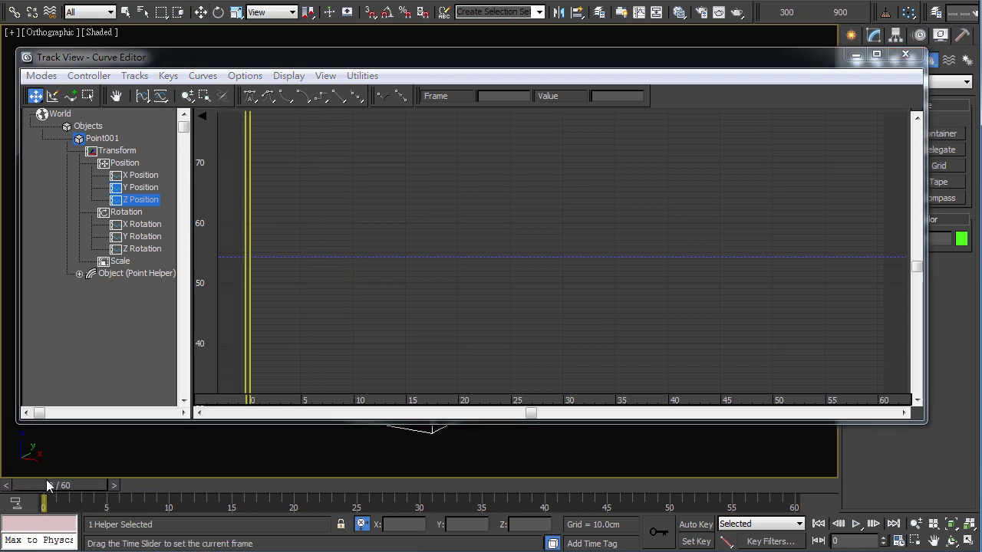
{"action": "key", "text": "w"}
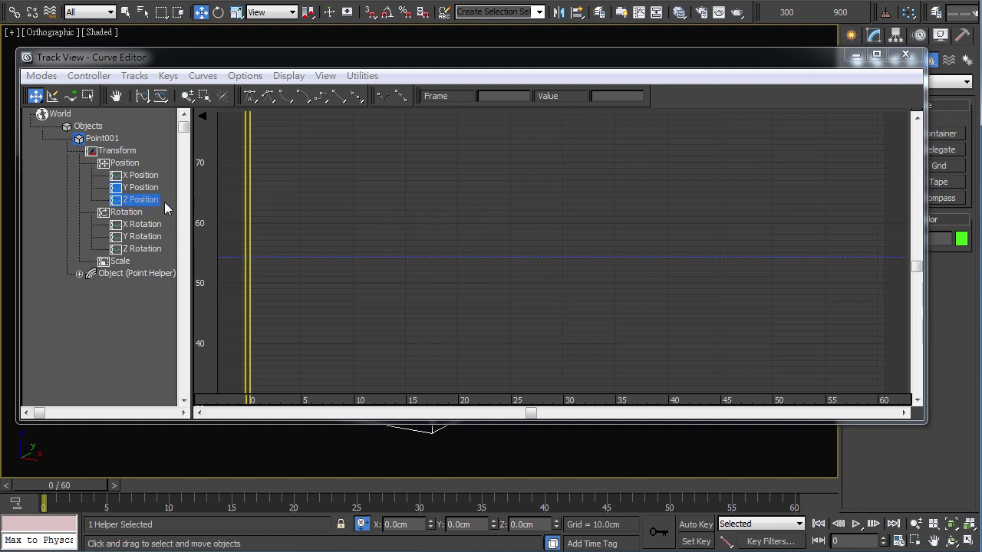
{"action": "right_click", "coordinate": [149, 199]}
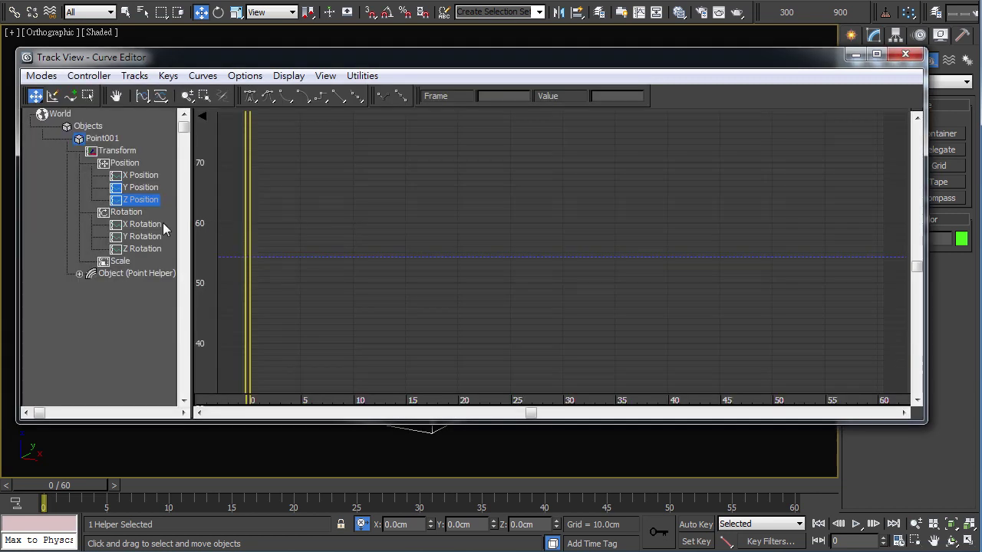
Step: Assign a Float Expression controller to Point001's Z Position track, then minimize the Curve Editor
{"action": "right_click", "coordinate": [148, 201]}
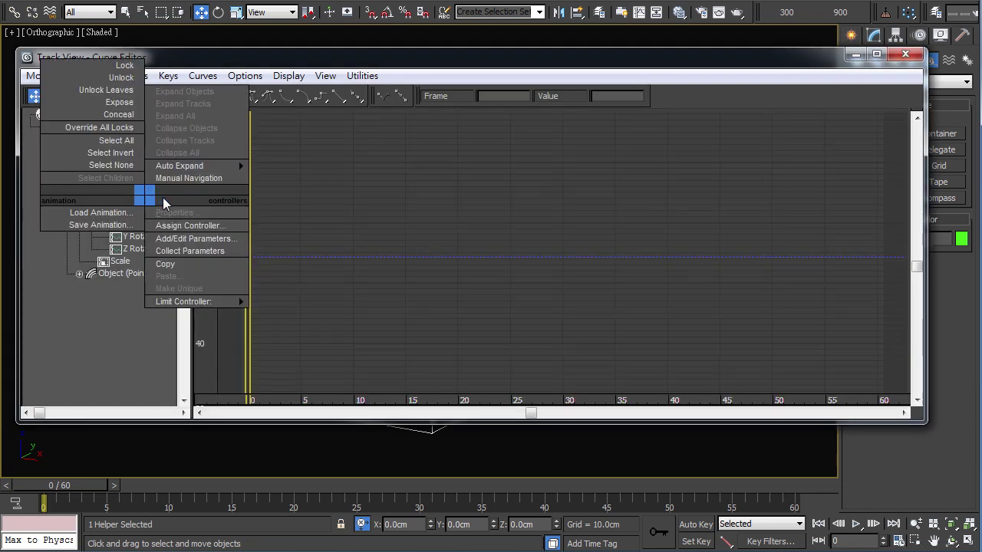
{"action": "left_click", "coordinate": [192, 228]}
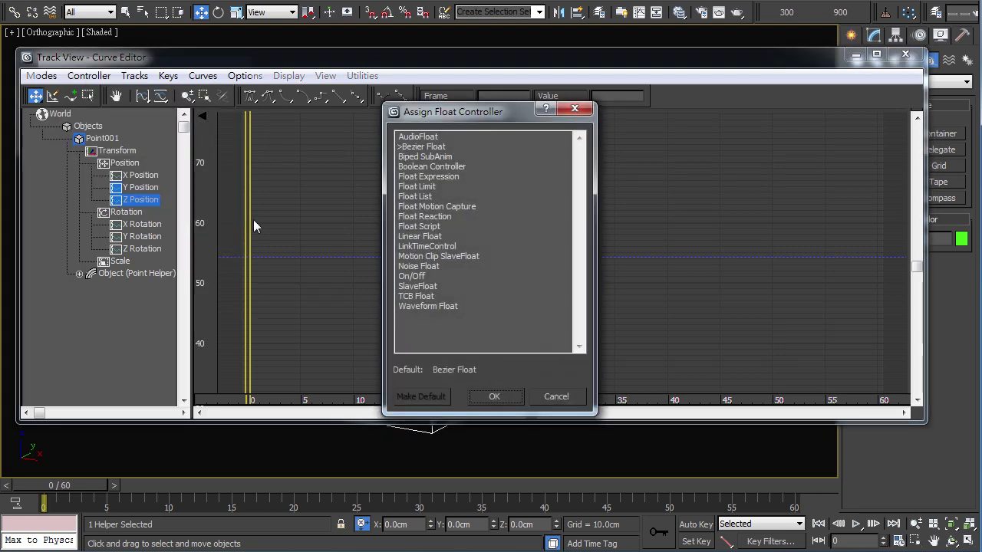
{"action": "left_click", "coordinate": [441, 178]}
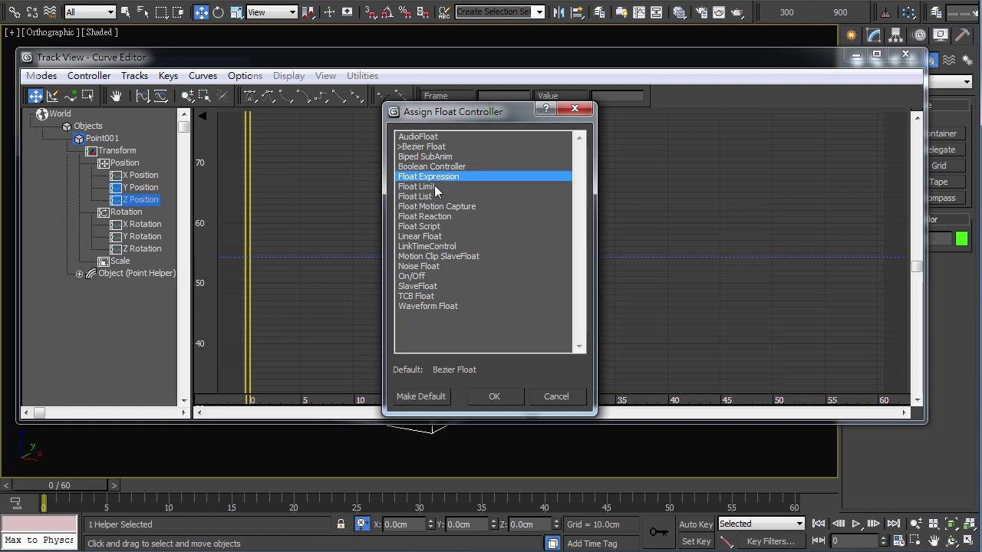
{"action": "left_click", "coordinate": [499, 398]}
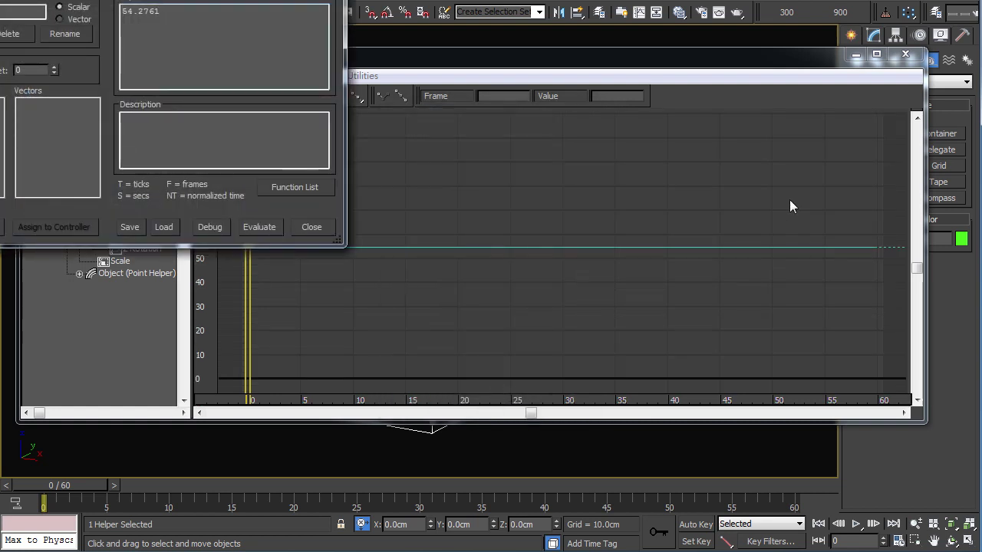
{"action": "left_click", "coordinate": [856, 57]}
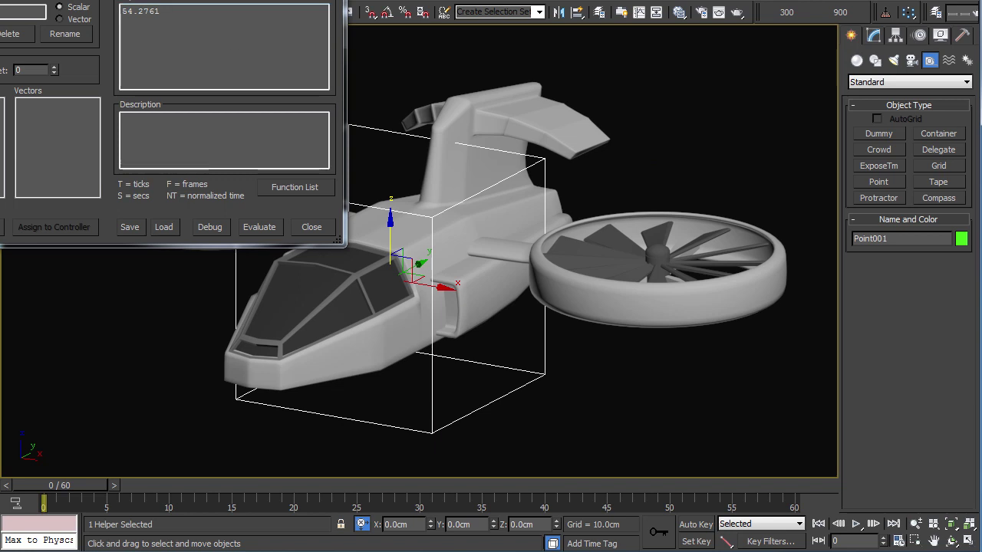
Step: Move the expression editor aside and replace 54.2761 with a constant 0 expression, then evaluate it
{"action": "left_click_drag", "start_coordinate": [219, 1], "coordinate": [833, 85]}
{"action": "mouse_move", "coordinate": [389, 313]}
{"action": "middle_mouse_down"}
{"action": "mouse_move", "coordinate": [317, 315]}
{"action": "mouse_move", "coordinate": [289, 303]}
{"action": "mouse_move", "coordinate": [262, 312]}
{"action": "middle_mouse_up"}
{"action": "scroll", "coordinate": [317, 315], "scroll_direction": "down", "scroll_amount": 3}
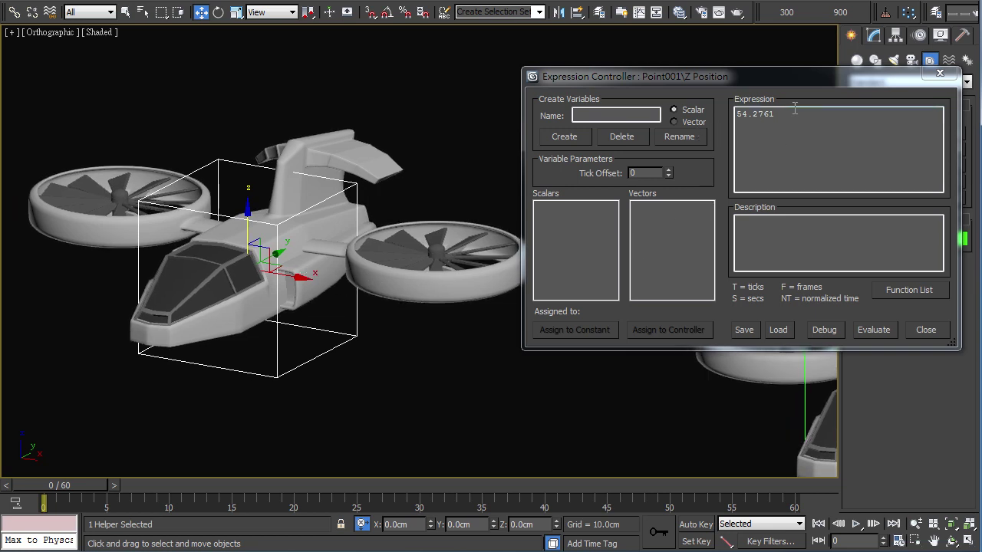
{"action": "left_click", "coordinate": [658, 112]}
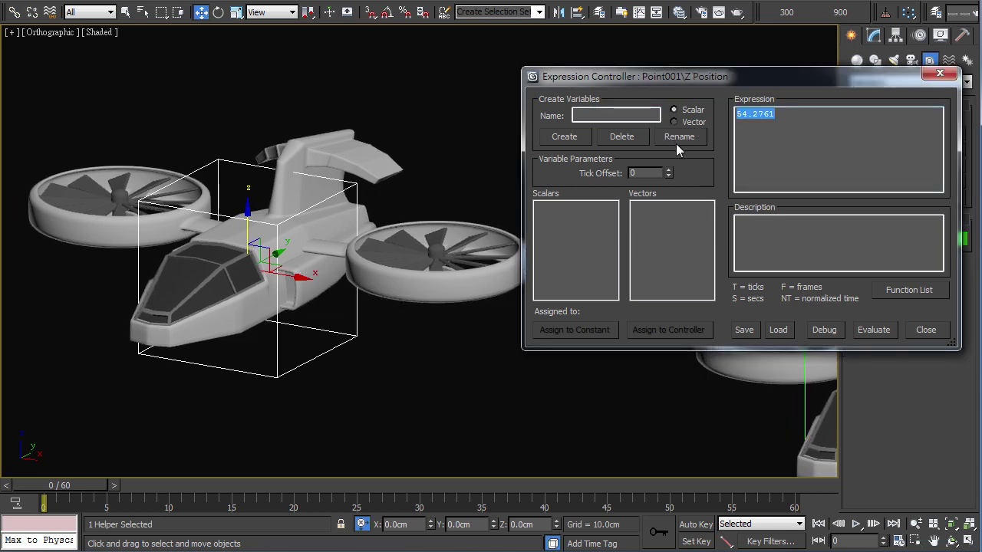
{"action": "type", "text": "0"}
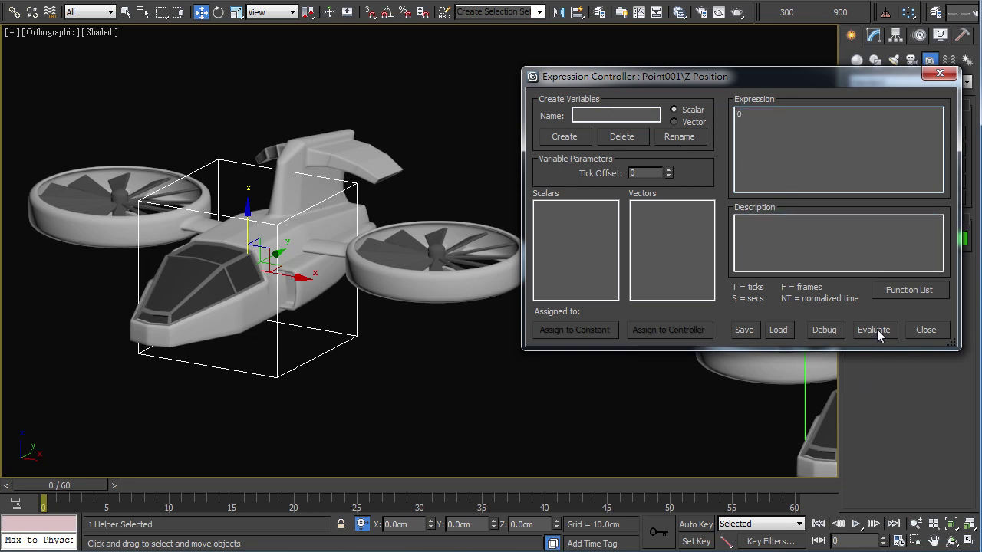
{"action": "left_click", "coordinate": [878, 331]}
Step: Change the expression to 1 and evaluate it, then drag the window away from the model
{"action": "double_click", "coordinate": [809, 121]}
{"action": "type", "text": "1"}
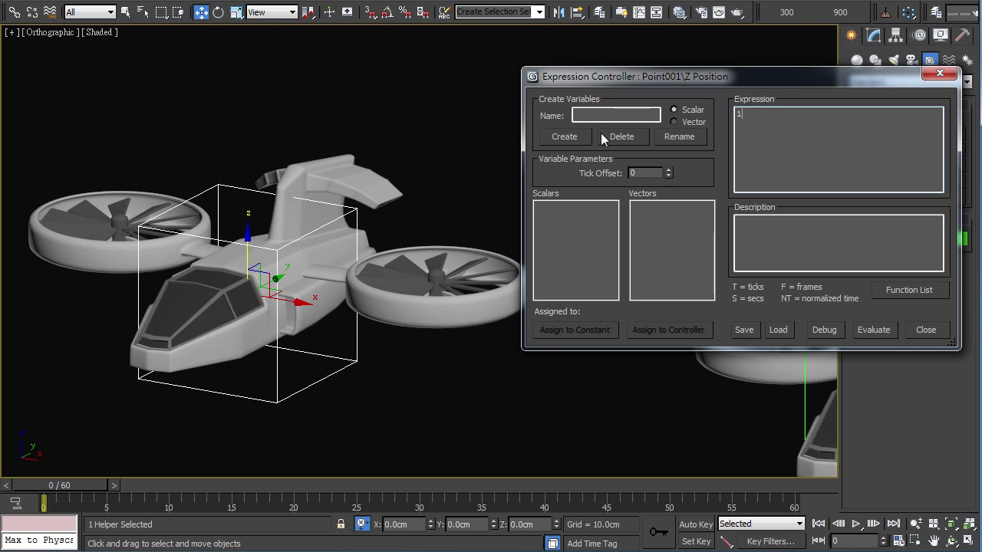
{"action": "left_click", "coordinate": [879, 331]}
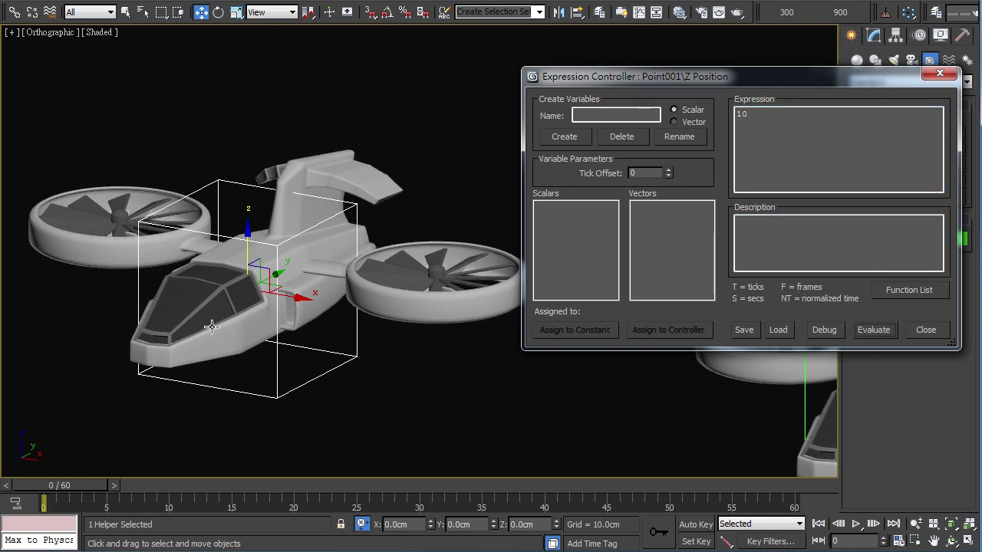
{"action": "left_click", "coordinate": [760, 151]}
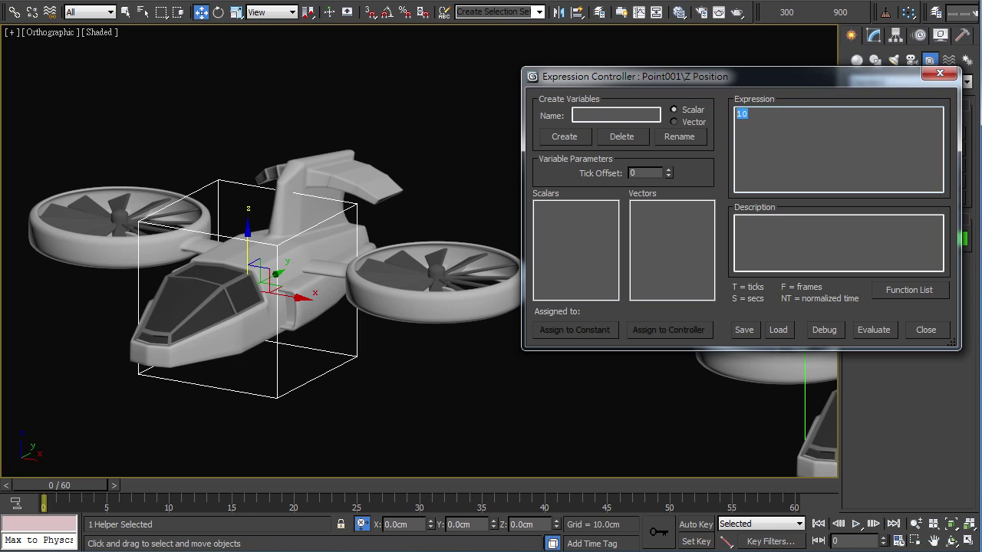
{"action": "left_click_drag", "start_coordinate": [804, 77], "coordinate": [687, 46]}
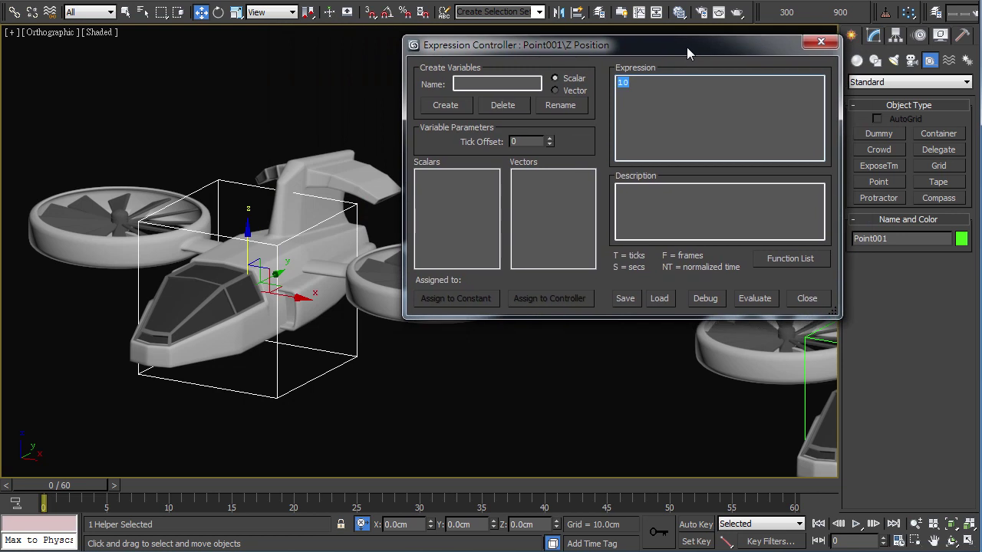
Step: Position the Expression Controller window at the viewport's top-right, clear of the aircraft
{"action": "left_click_drag", "start_coordinate": [686, 47], "coordinate": [808, 33]}
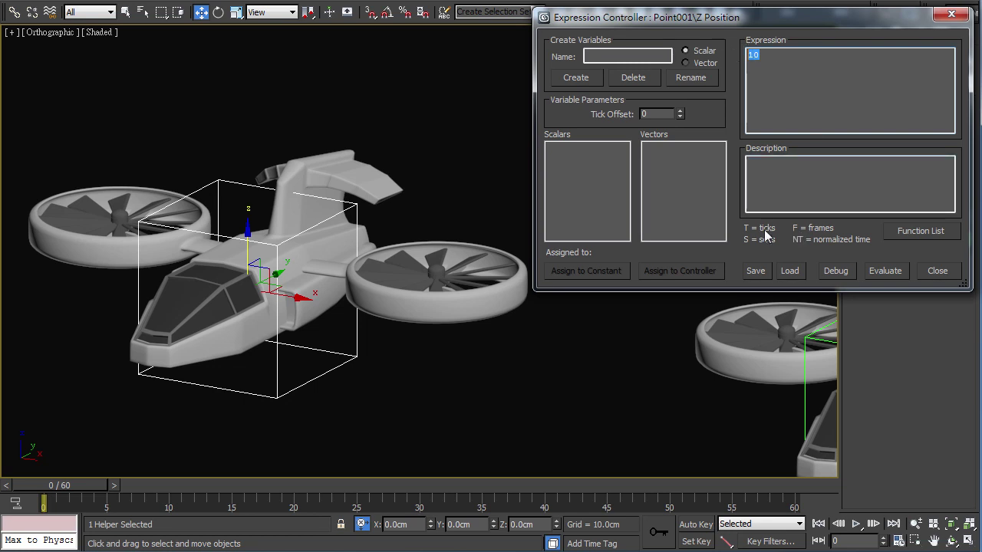
{"action": "left_click_drag", "start_coordinate": [738, 25], "coordinate": [688, 24]}
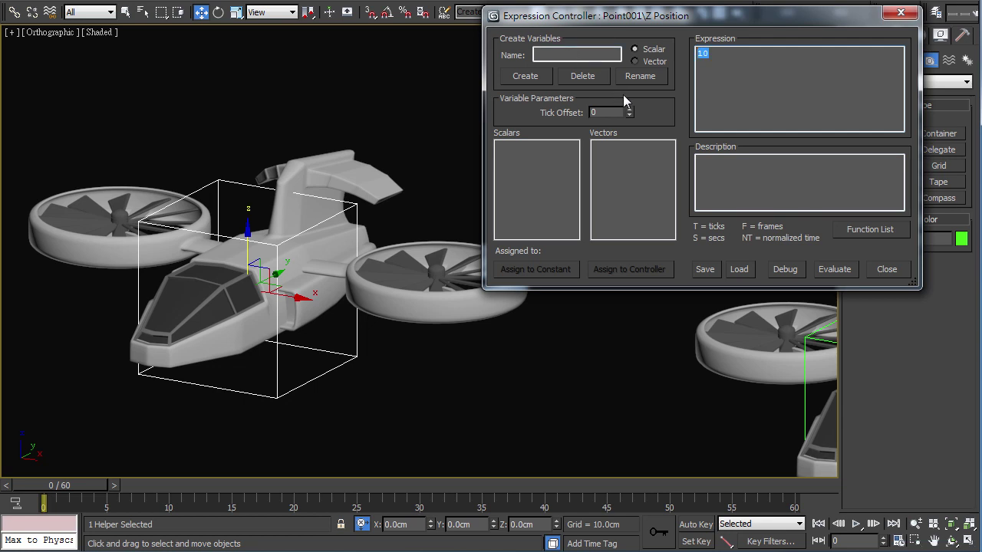
Step: Set the Z Position expression to F, evaluate it, and scrub frames 0–60 to watch the aircraft rise
{"action": "type", "text": "F"}
{"action": "left_click", "coordinate": [828, 270]}
{"action": "left_click_drag", "start_coordinate": [61, 484], "coordinate": [295, 482]}
{"action": "key", "text": "w"}
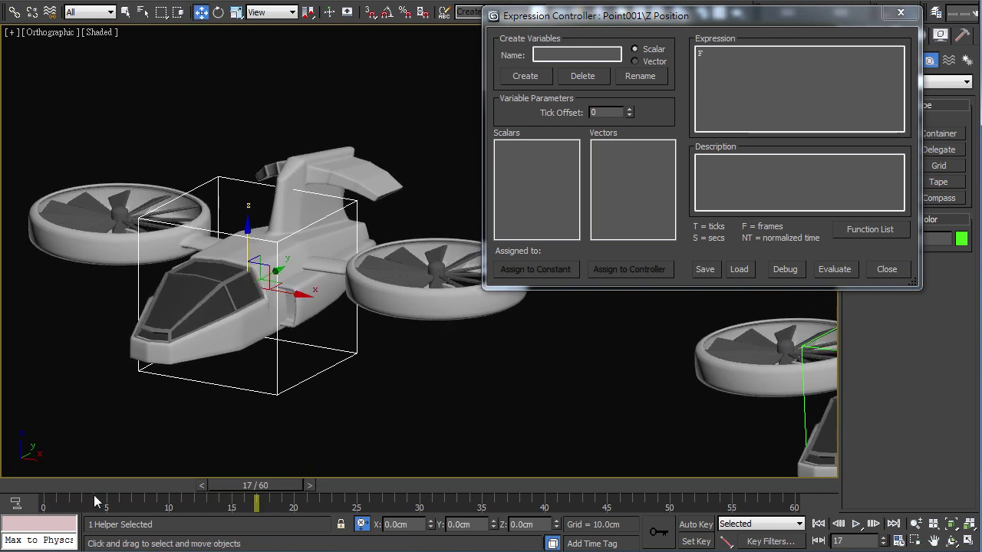
{"action": "mouse_move", "coordinate": [229, 482]}
{"action": "left_mouse_down"}
{"action": "mouse_move", "coordinate": [211, 478]}
{"action": "mouse_move", "coordinate": [798, 481]}
{"action": "left_mouse_up"}
{"action": "key", "text": "w"}
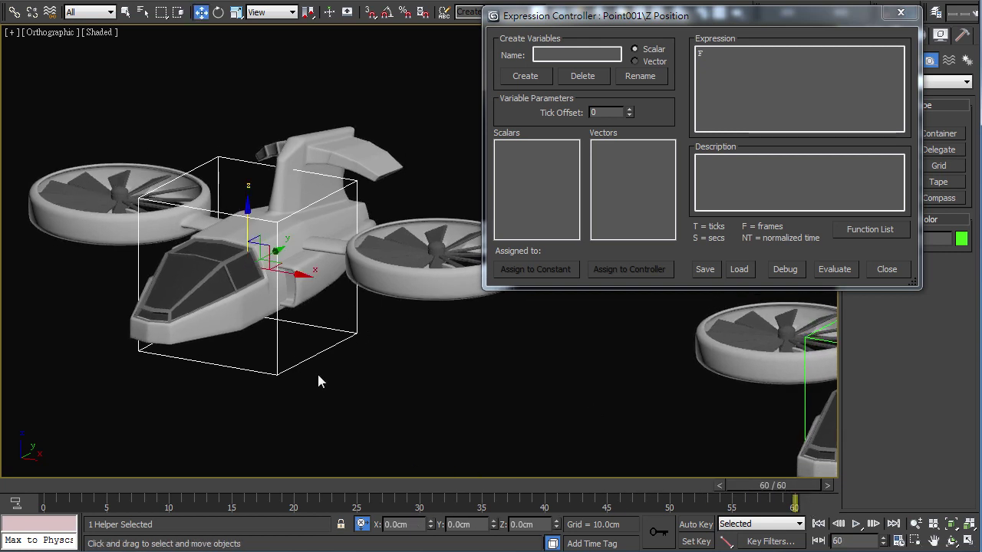
{"action": "left_click_drag", "start_coordinate": [786, 484], "coordinate": [44, 485]}
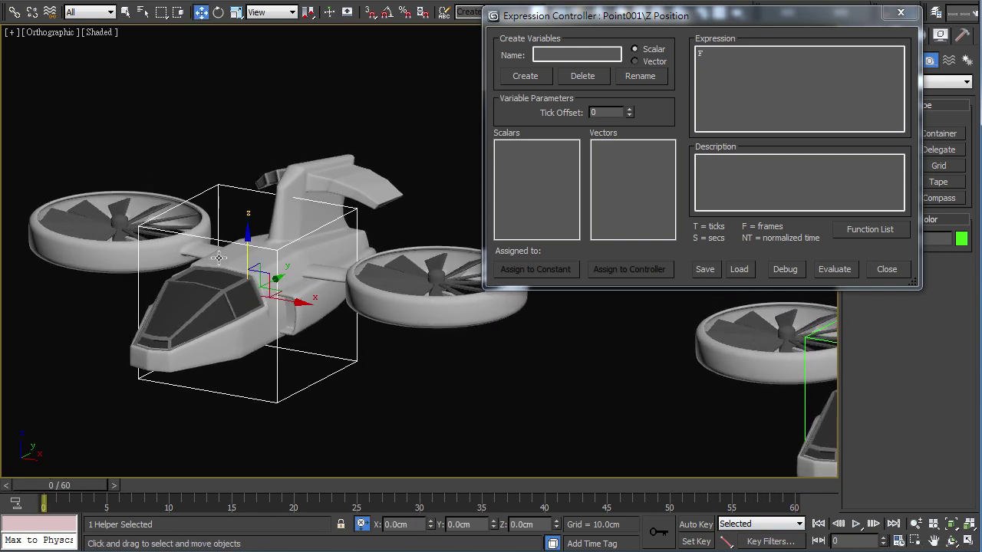
Step: Place the caret before F in the expression, ready to wrap it in a function
{"action": "left_click", "coordinate": [742, 61]}
{"action": "double_click", "coordinate": [709, 54]}
{"action": "left_click", "coordinate": [709, 53]}
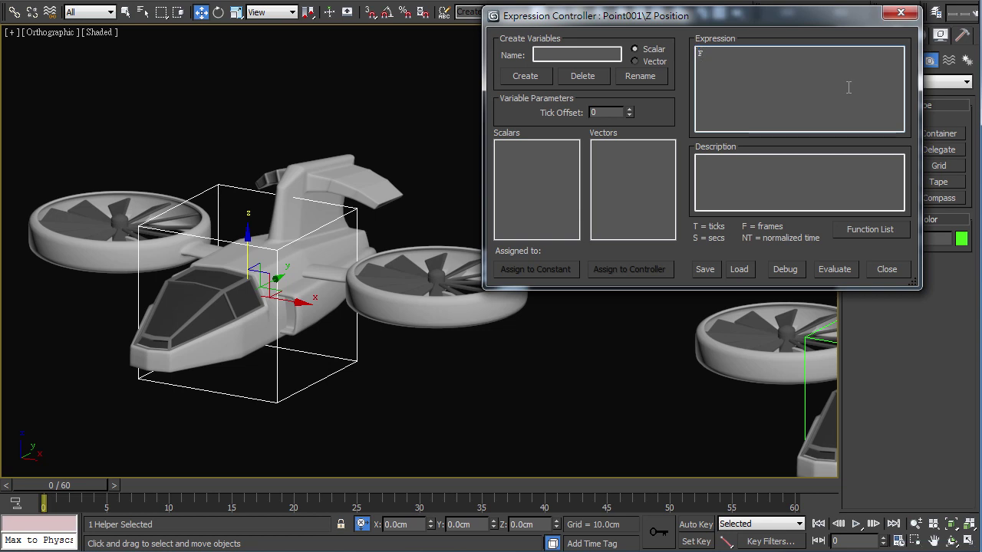
Step: Edit the expression to sin(F)*10 and evaluate it
{"action": "type", "text": "sin(F"}
{"action": "left_click_drag", "start_coordinate": [756, 55], "coordinate": [699, 54]}
{"action": "left_click", "coordinate": [733, 55]}
{"action": "type", "text": "*1"}
{"action": "type", "text": "0"}
{"action": "left_click", "coordinate": [835, 270]}
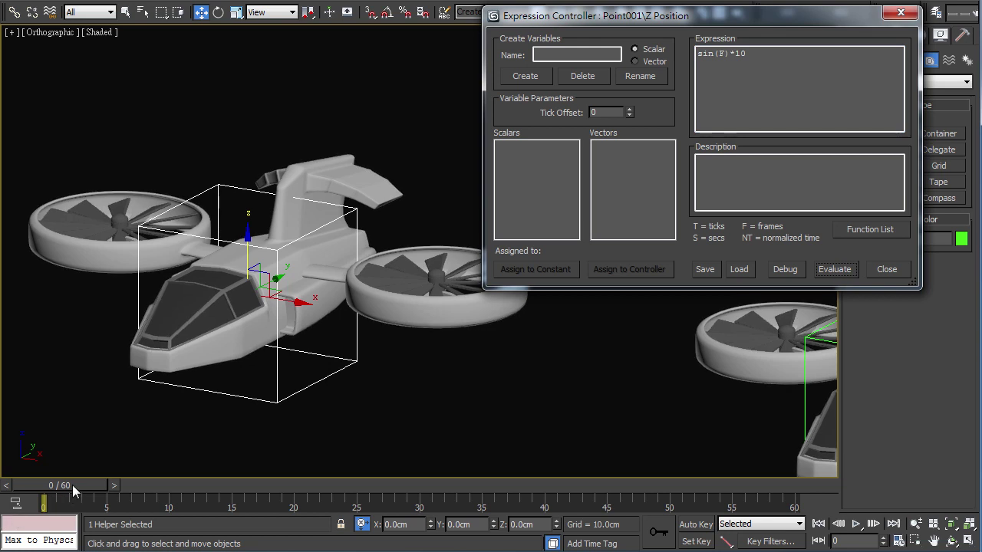
Step: Scrub all 60 frames and play back the up-and-down bob, then stop playback
{"action": "left_click_drag", "start_coordinate": [73, 481], "coordinate": [773, 485]}
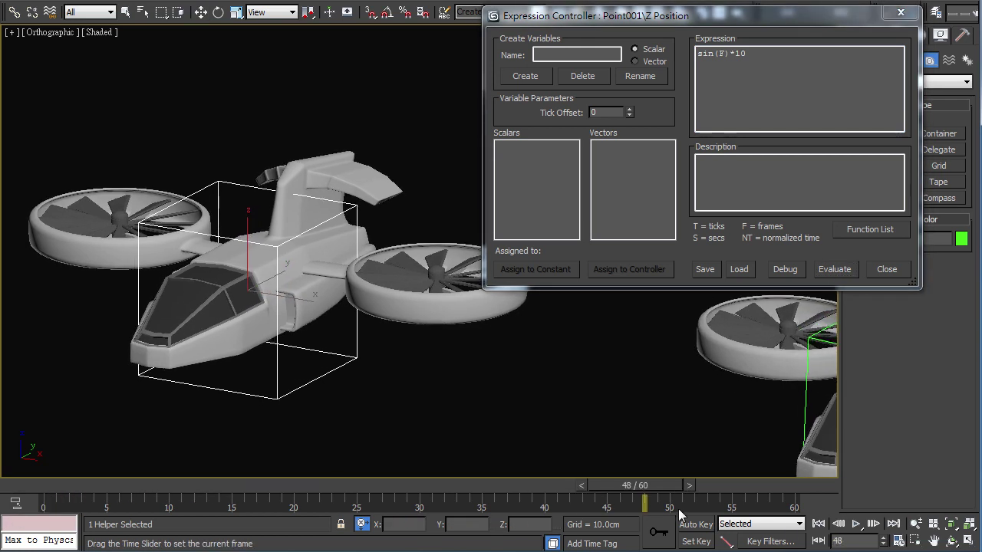
{"action": "key", "text": "slash"}
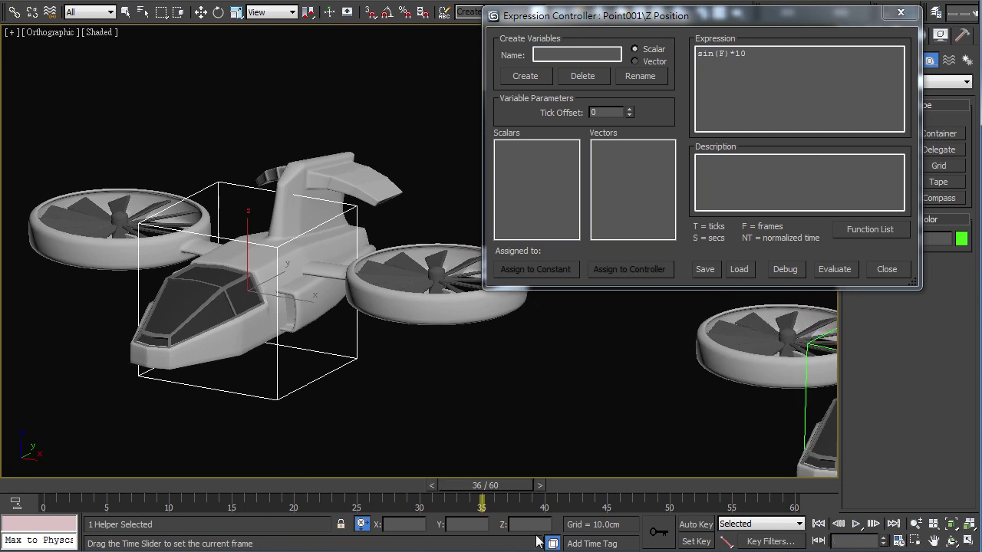
{"action": "left_click", "coordinate": [817, 523]}
{"action": "key", "text": "w"}
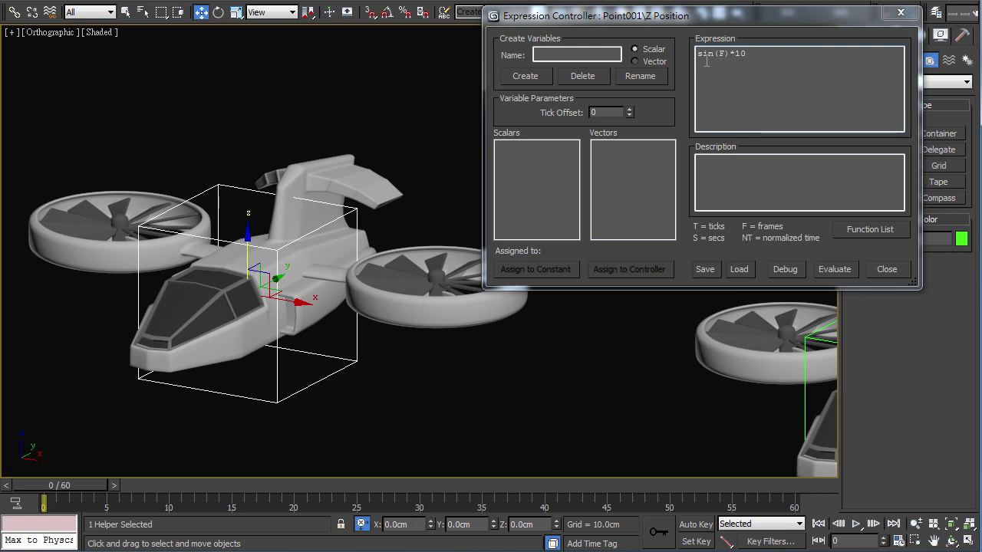
Step: Change the expression to sin(F*6)*10, evaluate it, and scrub the timeline to check the faster bob
{"action": "mouse_move", "coordinate": [713, 54]}
{"action": "left_mouse_down"}
{"action": "mouse_move", "coordinate": [680, 54]}
{"action": "mouse_move", "coordinate": [727, 53]}
{"action": "left_mouse_up"}
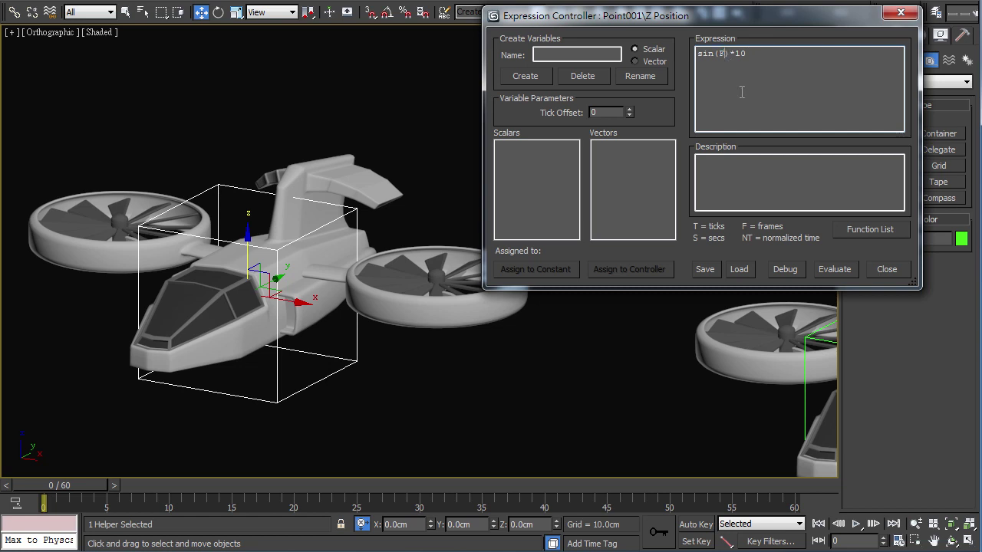
{"action": "type", "text": "*"}
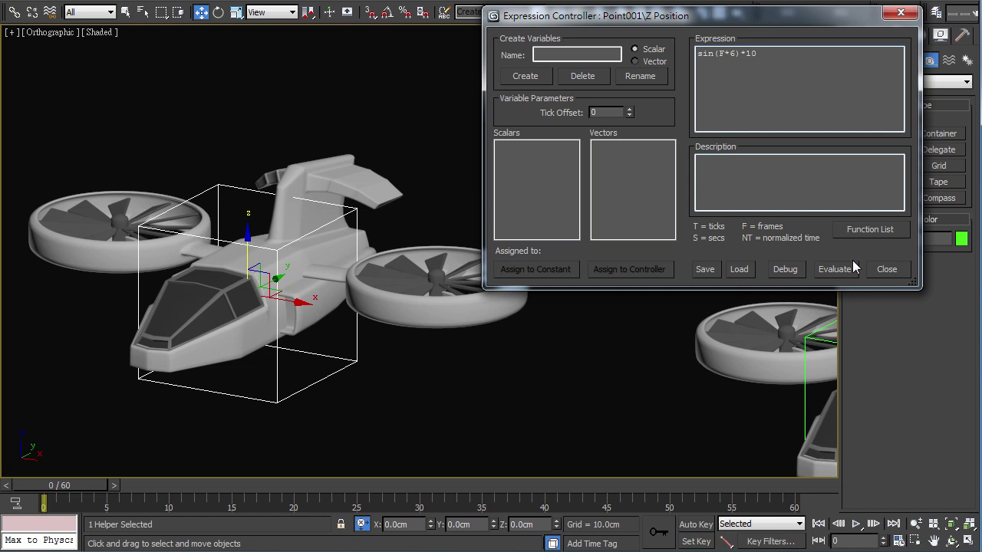
{"action": "left_click", "coordinate": [103, 487]}
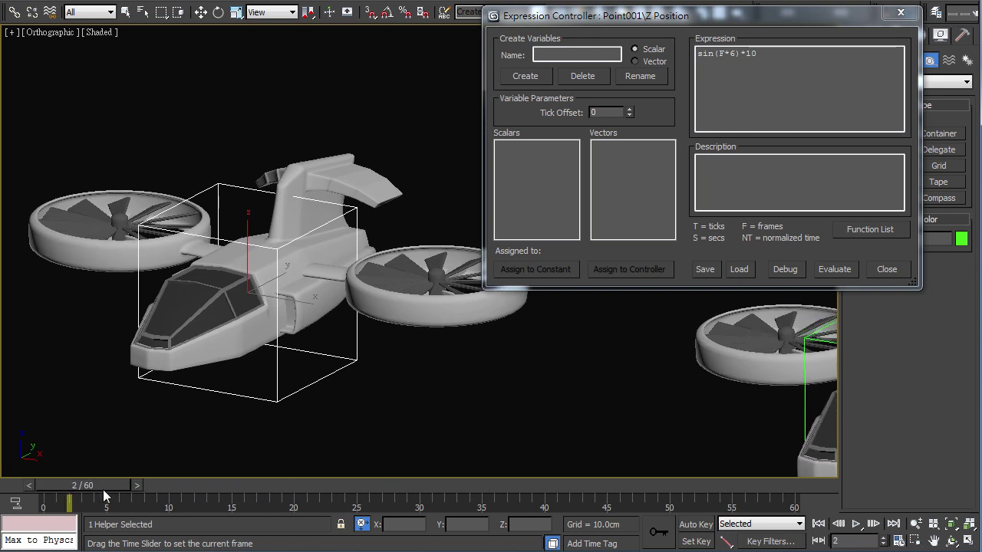
{"action": "left_click_drag", "start_coordinate": [806, 500], "coordinate": [292, 522]}
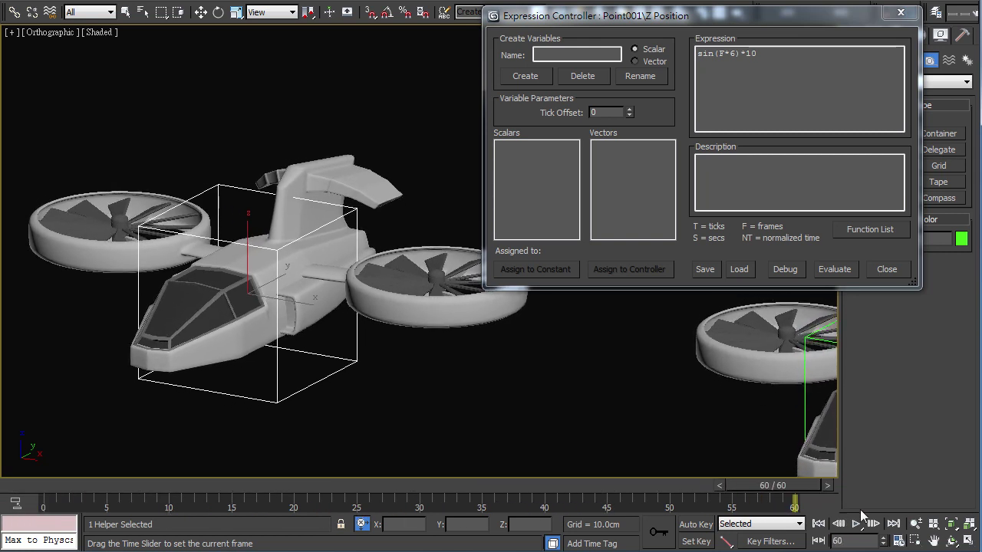
{"action": "double_click", "coordinate": [732, 54]}
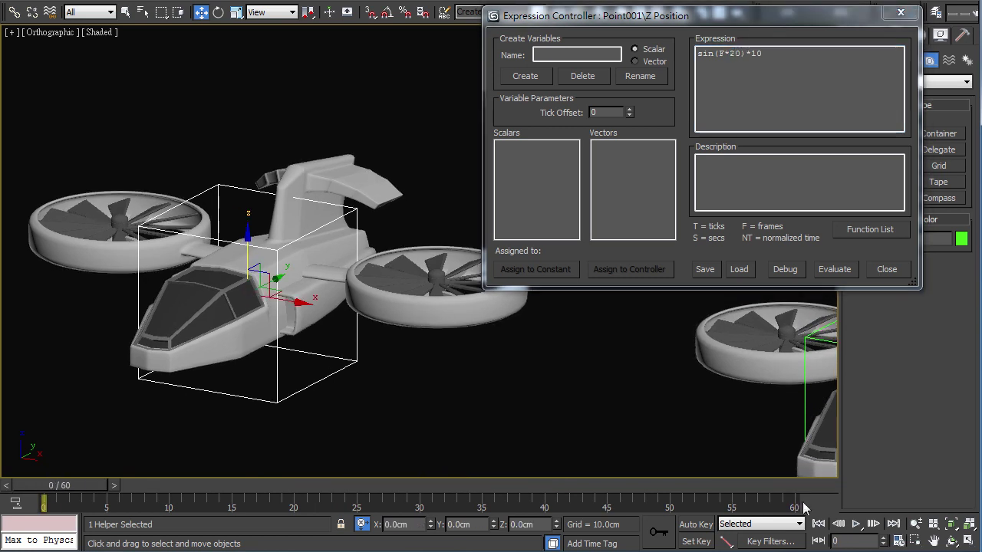
Step: Play back the faster bob, then raise the amplitude to 20 and evaluate sin(F*20)*20
{"action": "left_click", "coordinate": [856, 523]}
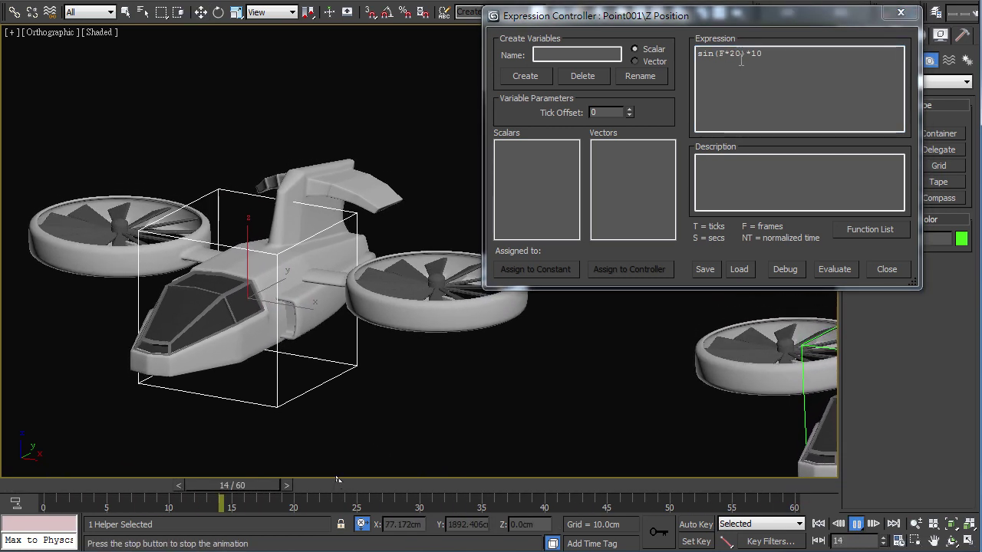
{"action": "left_click", "coordinate": [856, 524]}
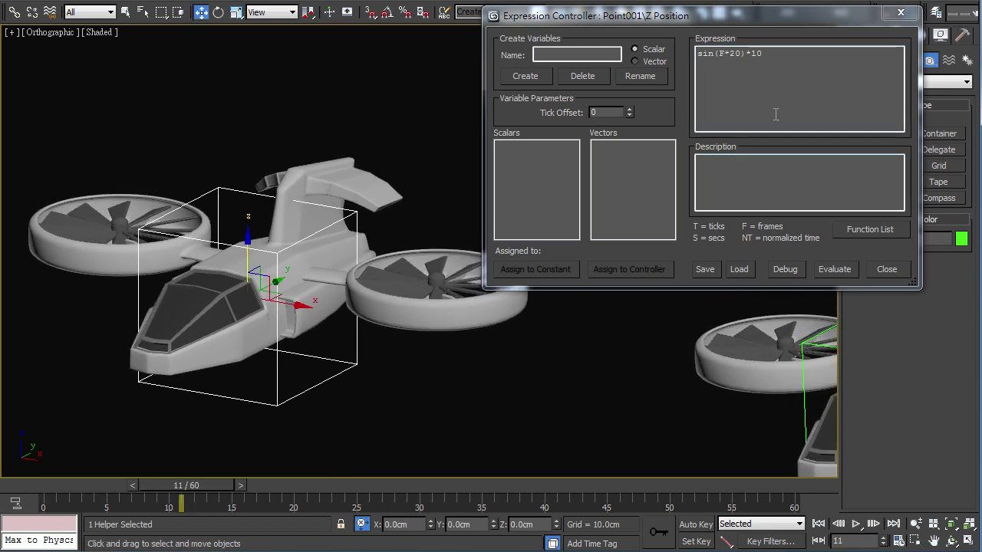
{"action": "left_click_drag", "start_coordinate": [750, 52], "coordinate": [756, 52]}
{"action": "type", "text": "2"}
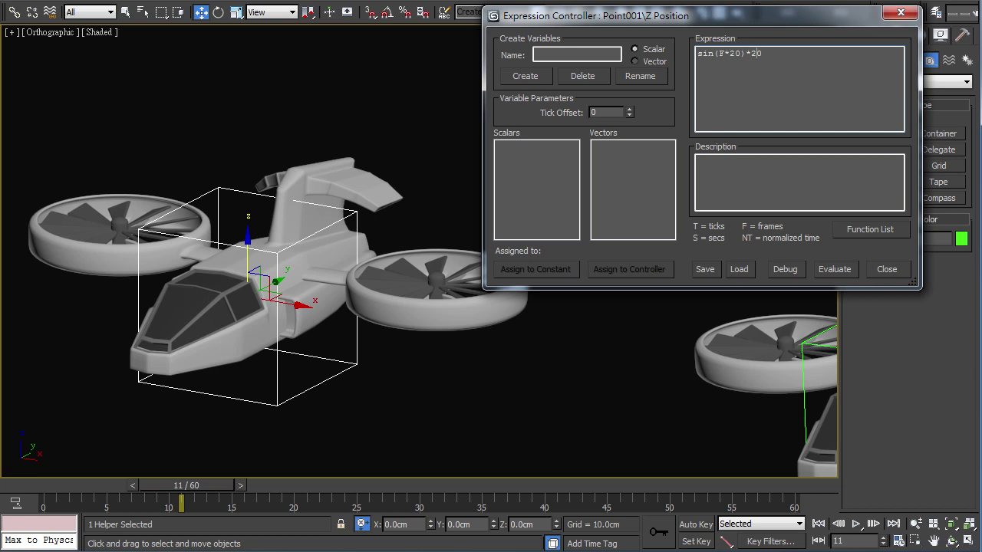
{"action": "left_click", "coordinate": [836, 270]}
Step: Play sin(F*20)*20, then revise the expression to sin(F*10)*20 and play the hover bob
{"action": "left_click", "coordinate": [856, 524]}
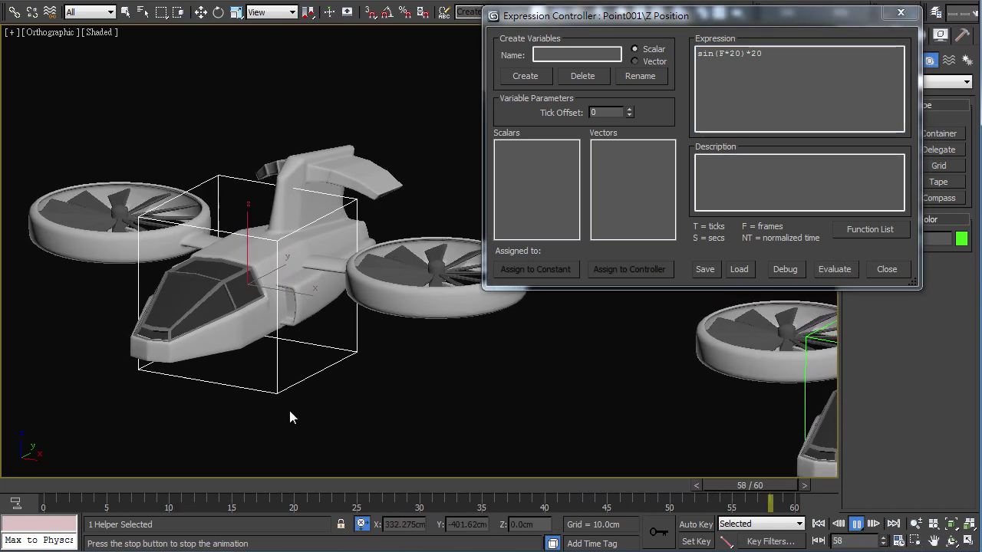
{"action": "left_click", "coordinate": [857, 524]}
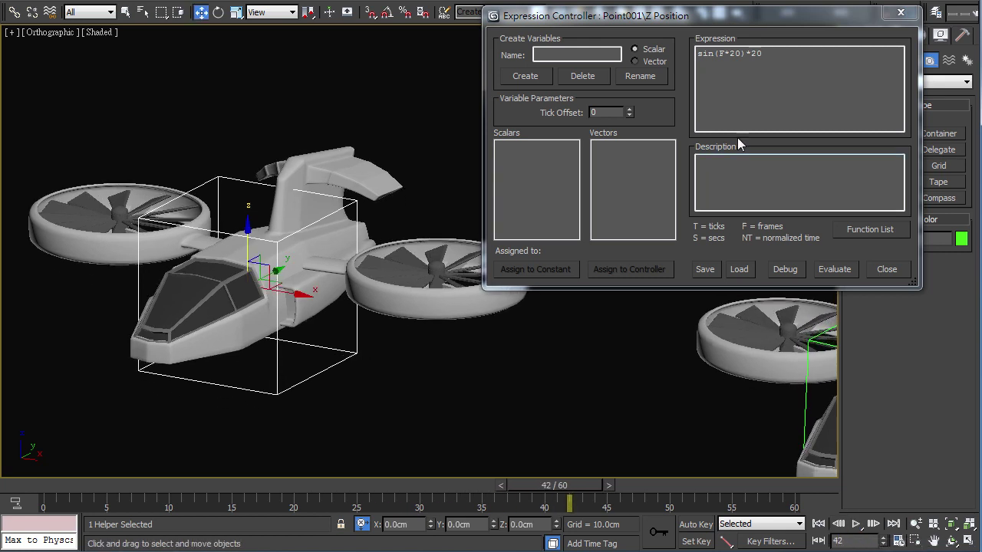
{"action": "left_click", "coordinate": [736, 67]}
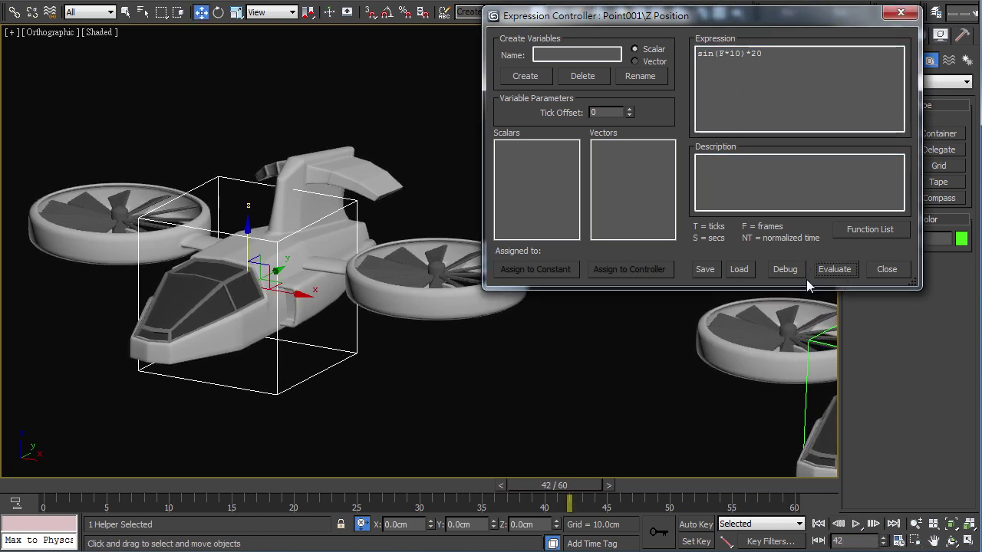
{"action": "left_click", "coordinate": [857, 525]}
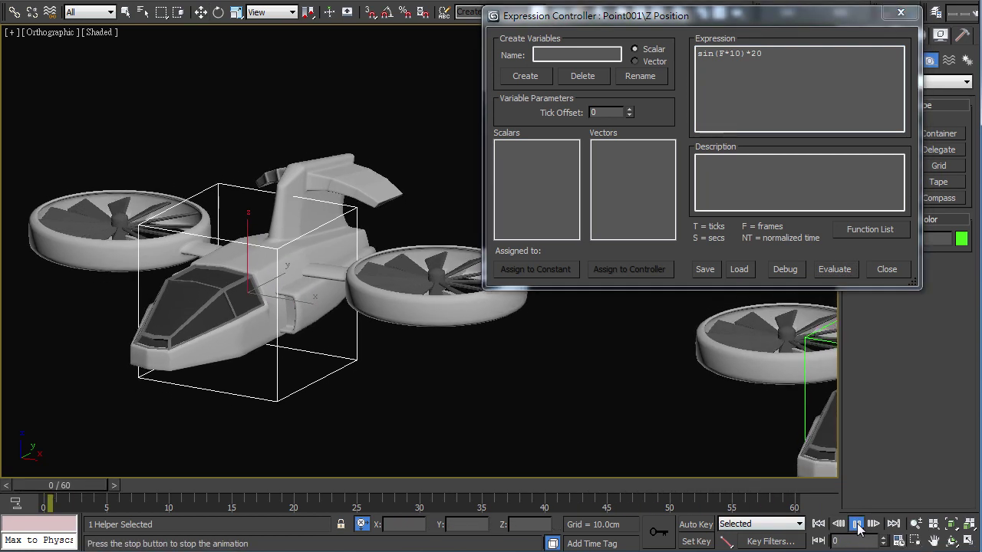